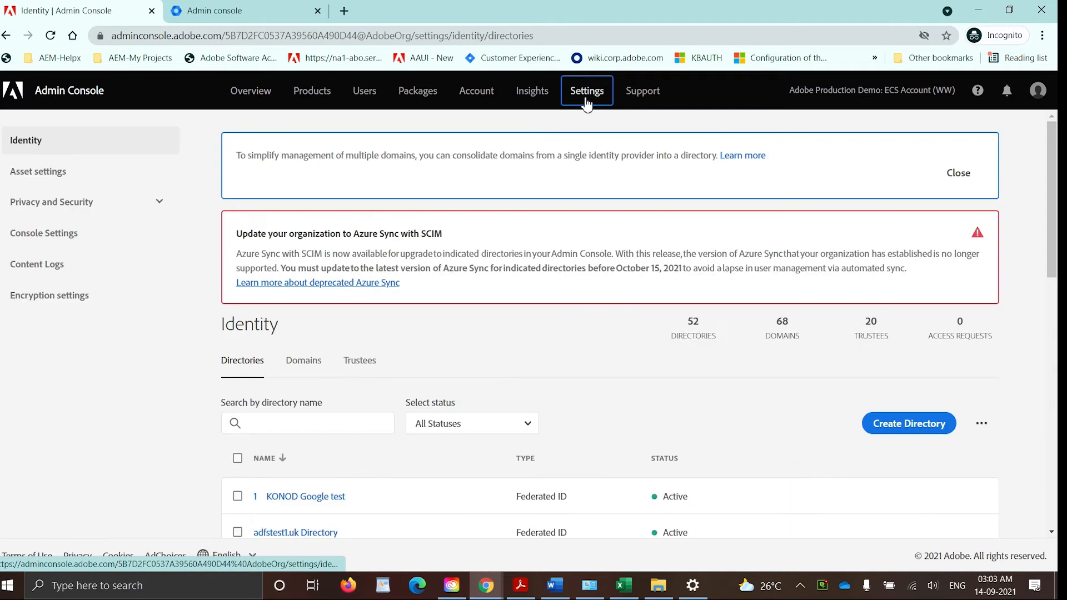
Start a new directory named Eight_Google that uses Federated ID authentication.
left_click(910, 431)
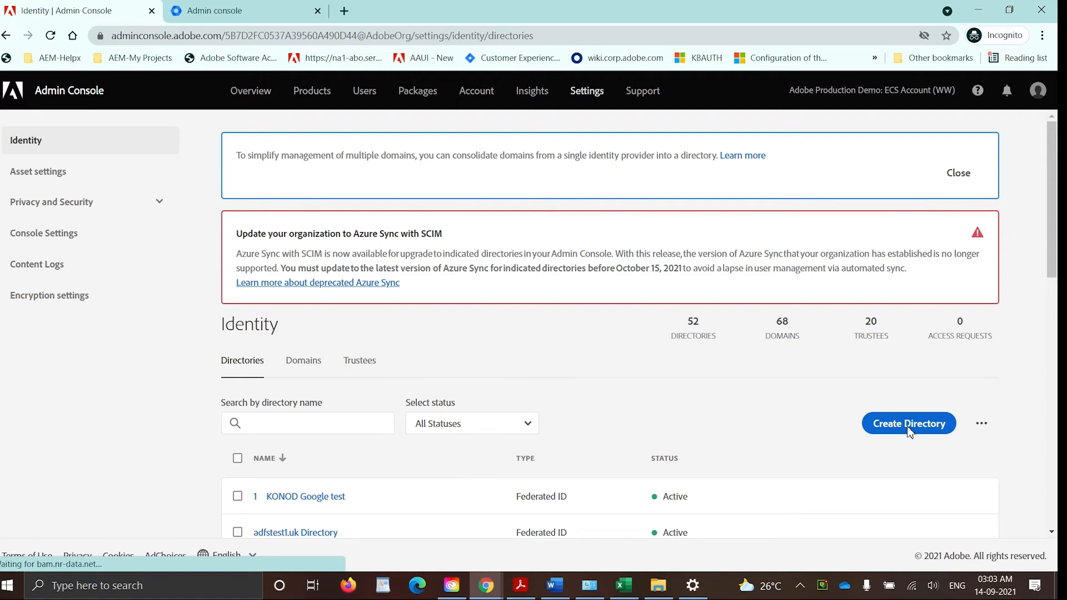
left_click(910, 428)
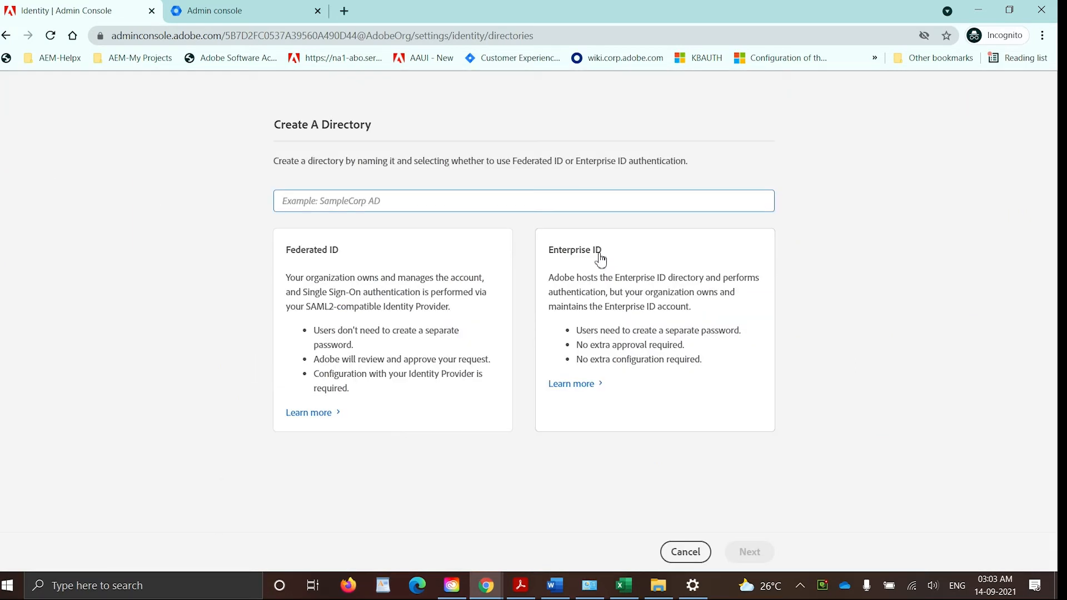
type("Eight_Google")
left_click(435, 306)
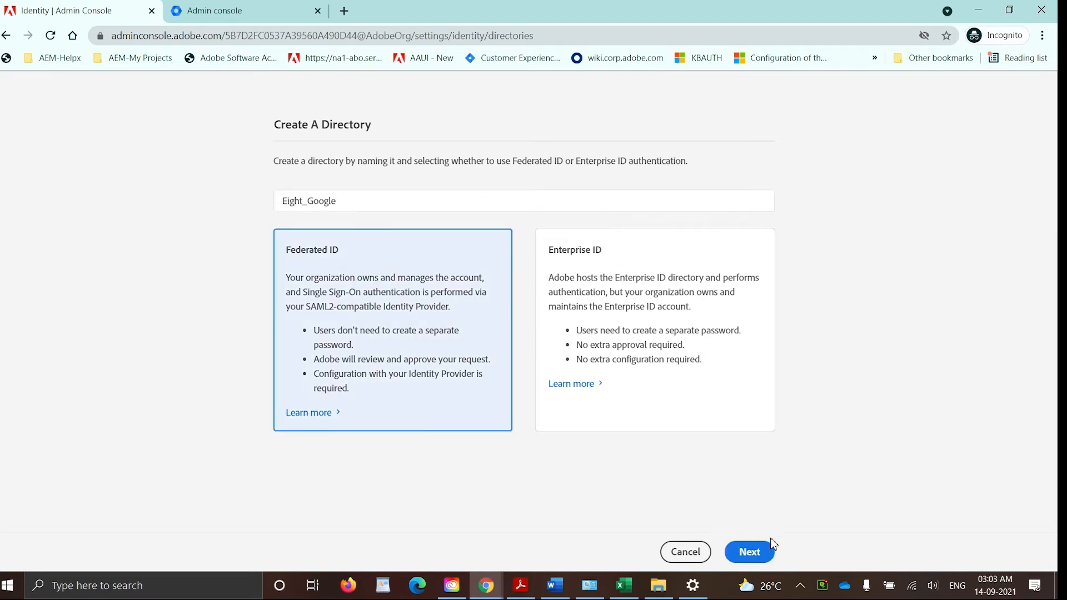
left_click(769, 553)
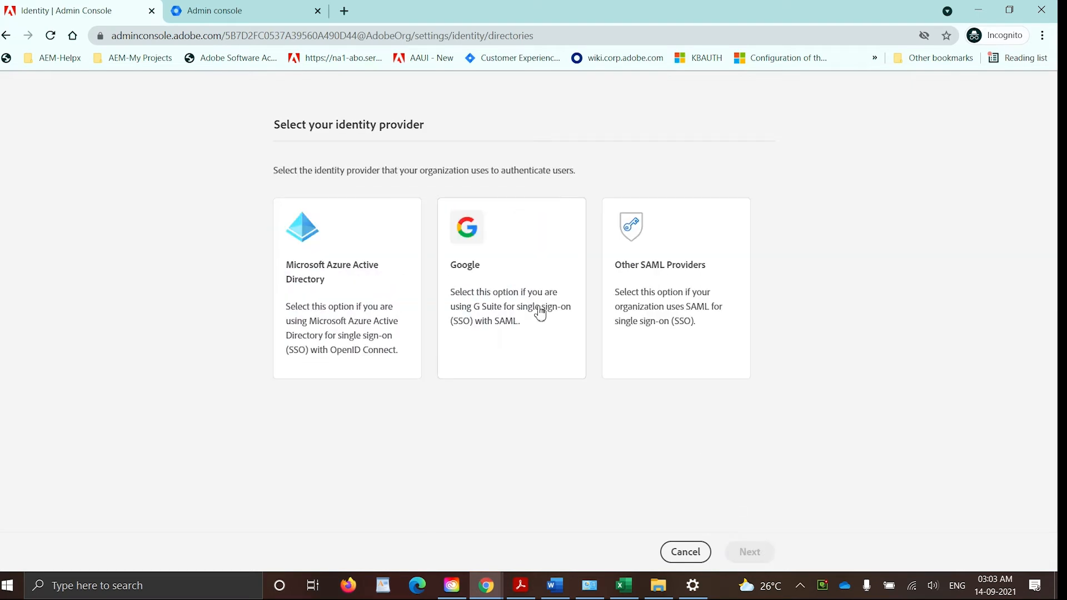
Choose Google as the directory's identity provider and review the SAML configuration instructions.
left_click(540, 313)
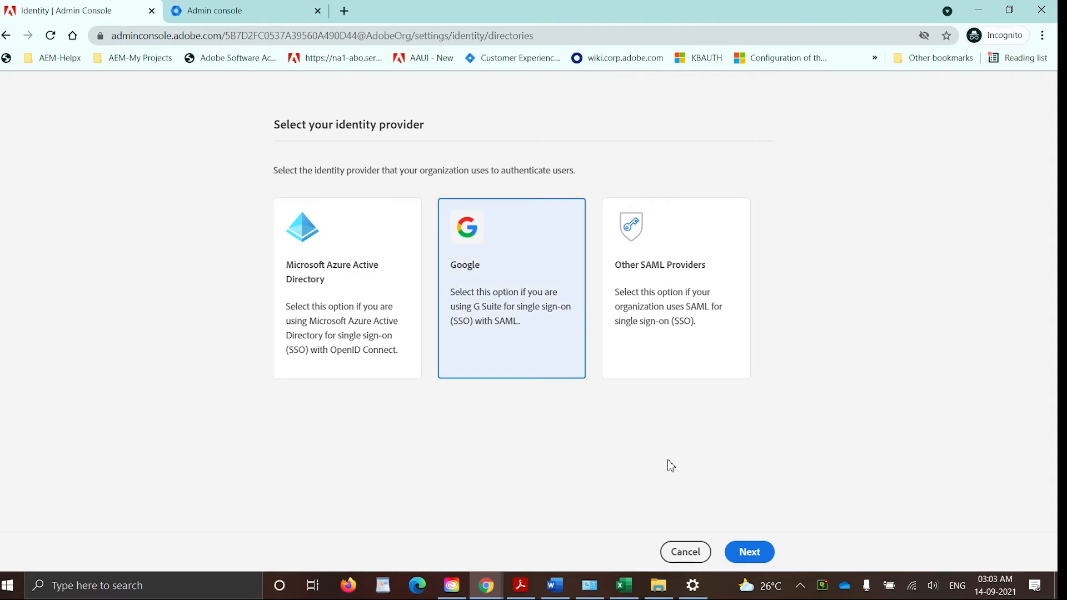
left_click(751, 553)
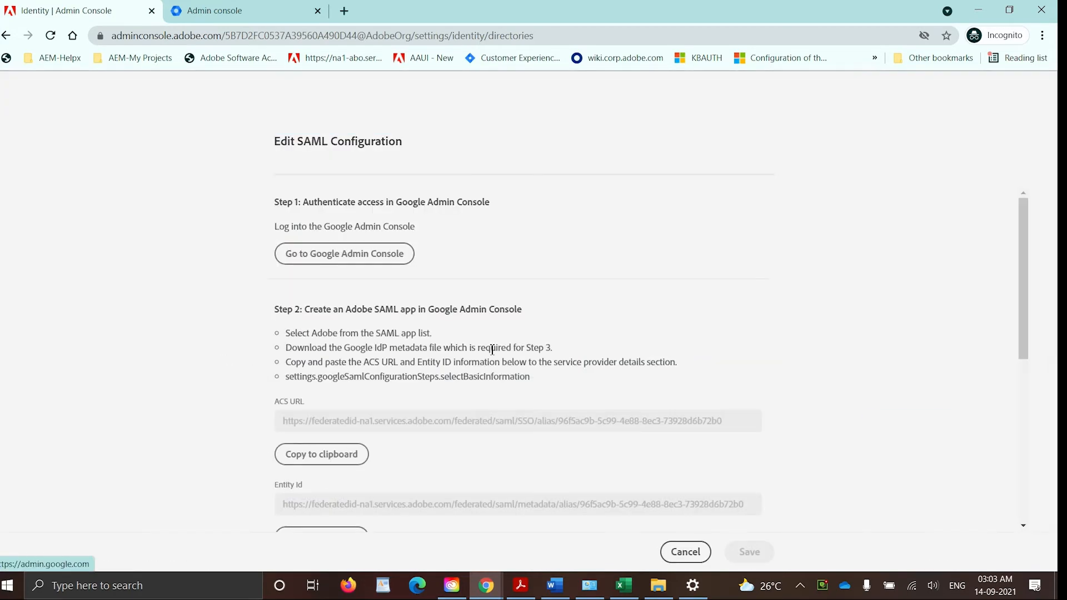
scroll(448, 309, "down", 2)
scroll(448, 310, "up", 2)
scroll(450, 307, "down", 5)
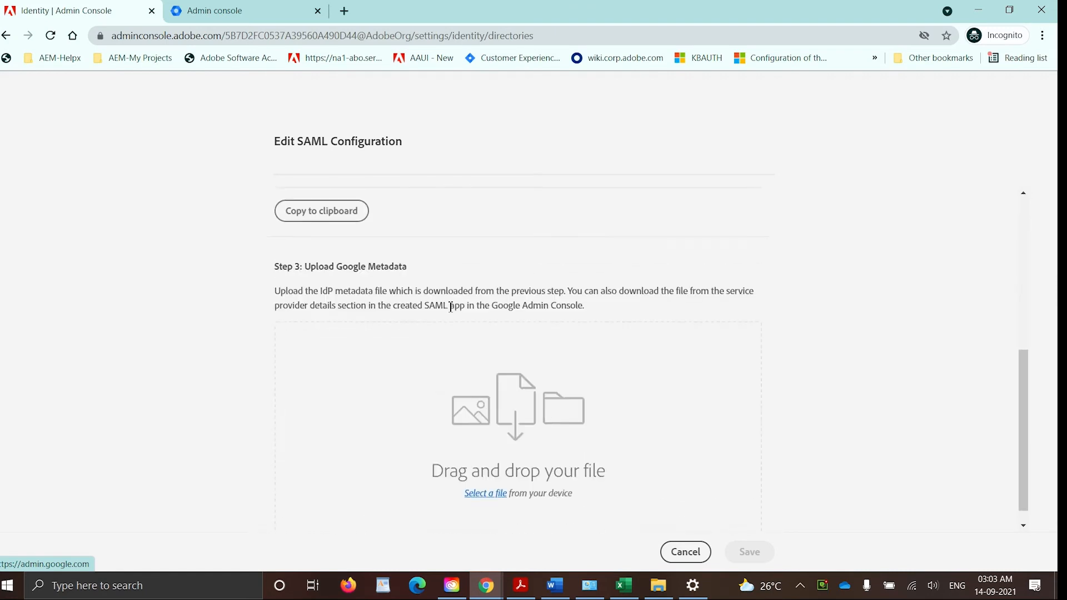
scroll(450, 311, "up", 5)
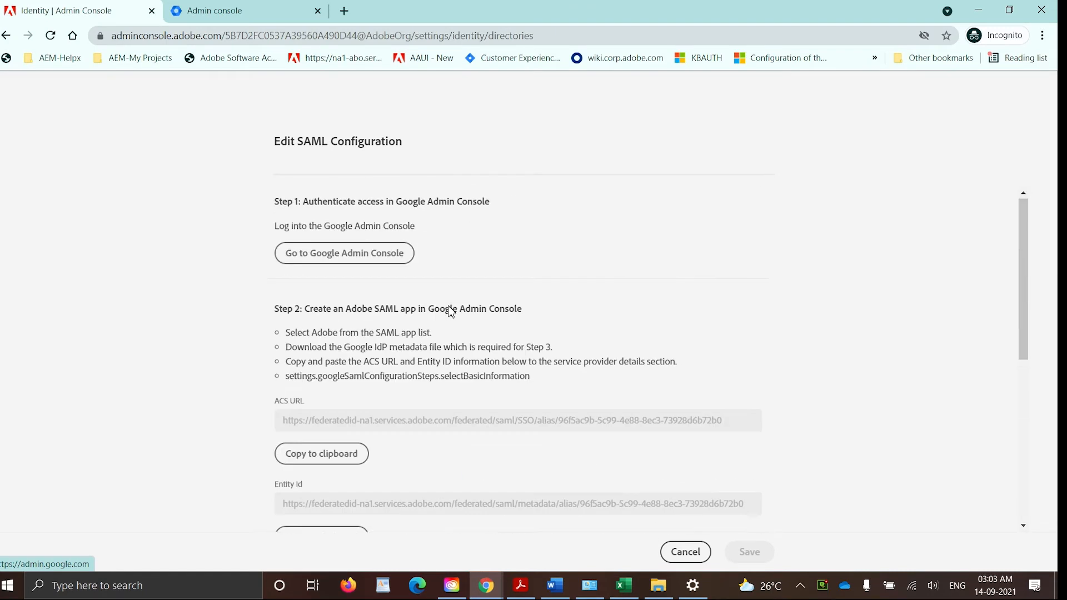
Go to the Google Admin Console with the listed Workspace account and open its Web and mobile apps.
left_click(384, 256)
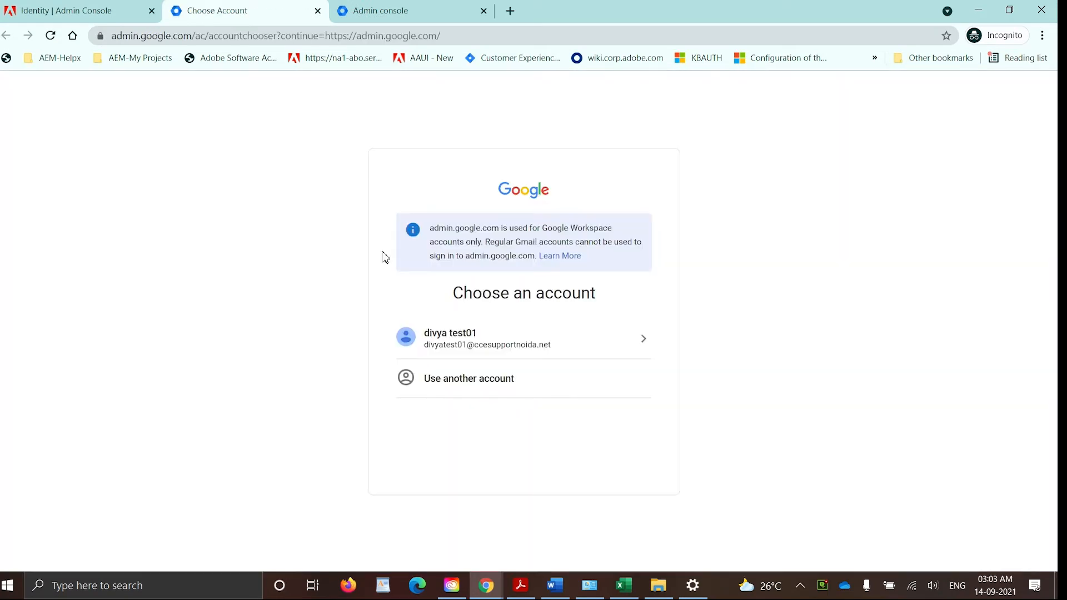
left_click(543, 341)
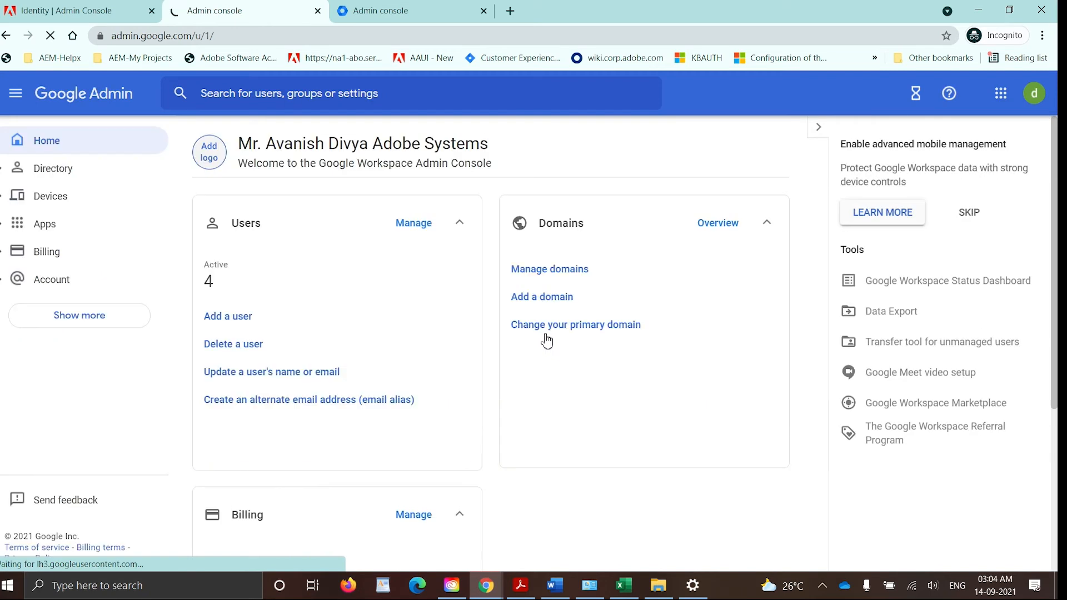
left_click(63, 236)
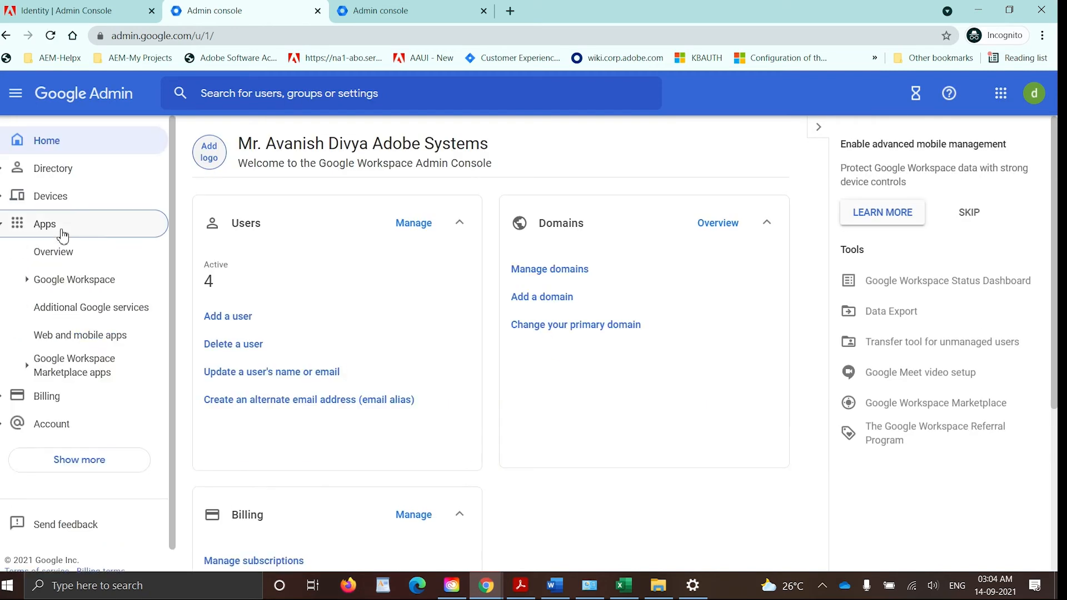
left_click(79, 339)
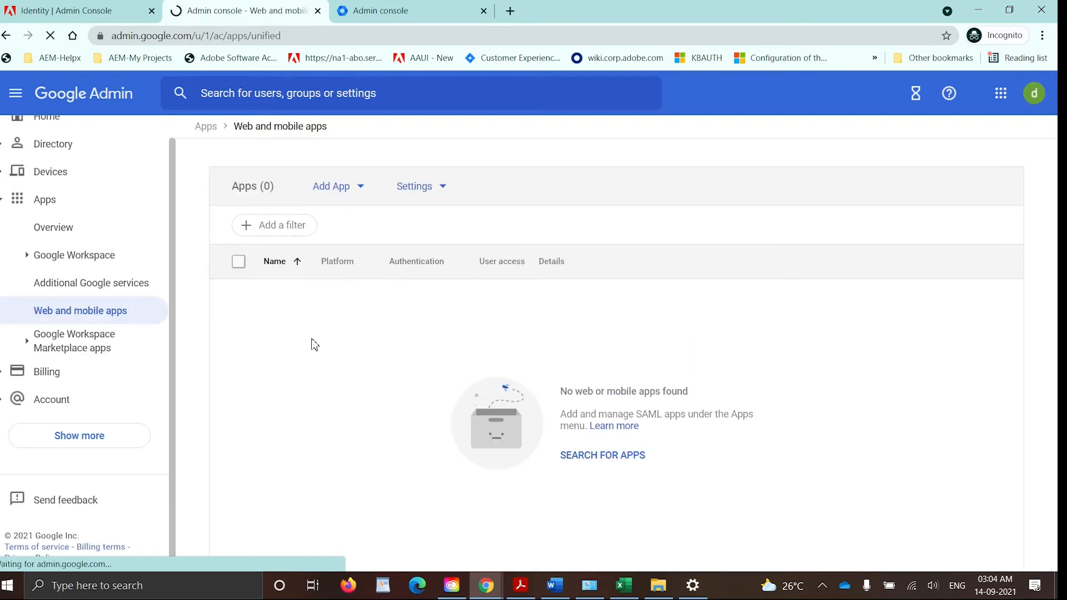
Search the available apps for Adobe and select the Adobe Web (SAML) app.
left_click(345, 186)
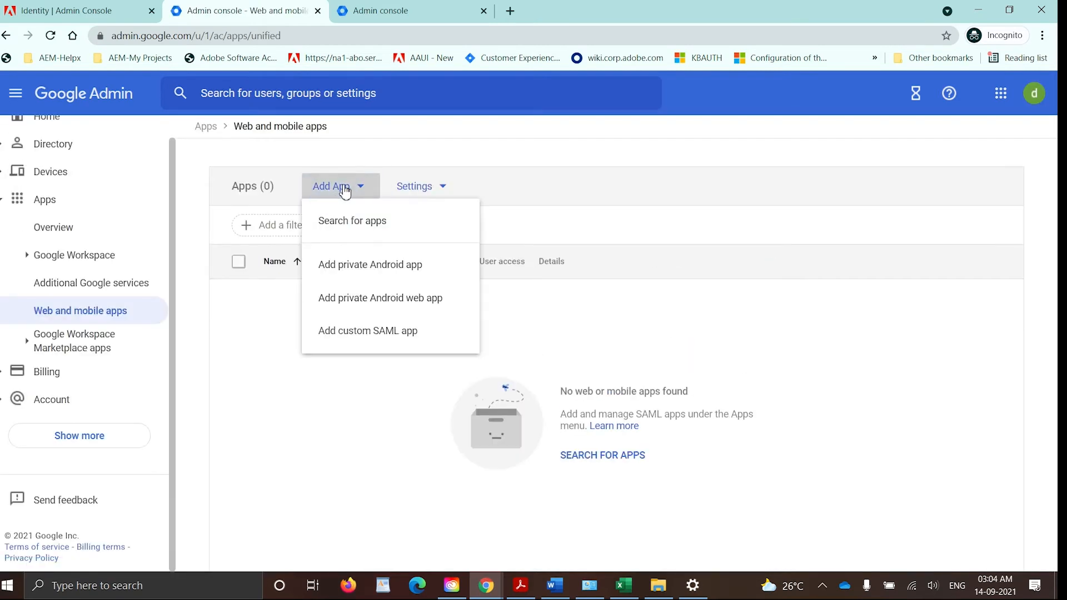
left_click(356, 221)
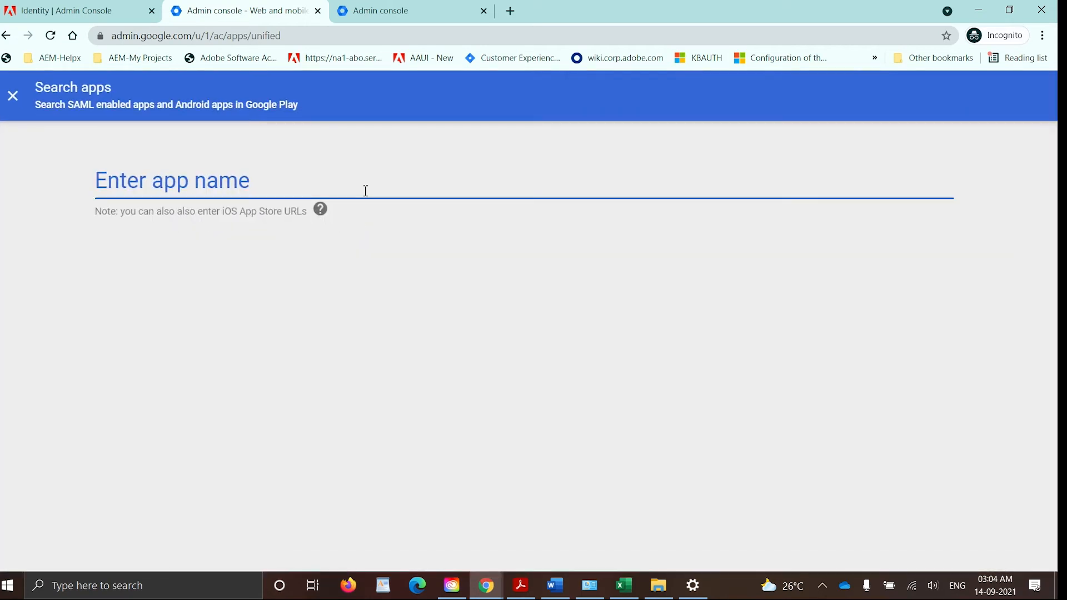
type("Adobe")
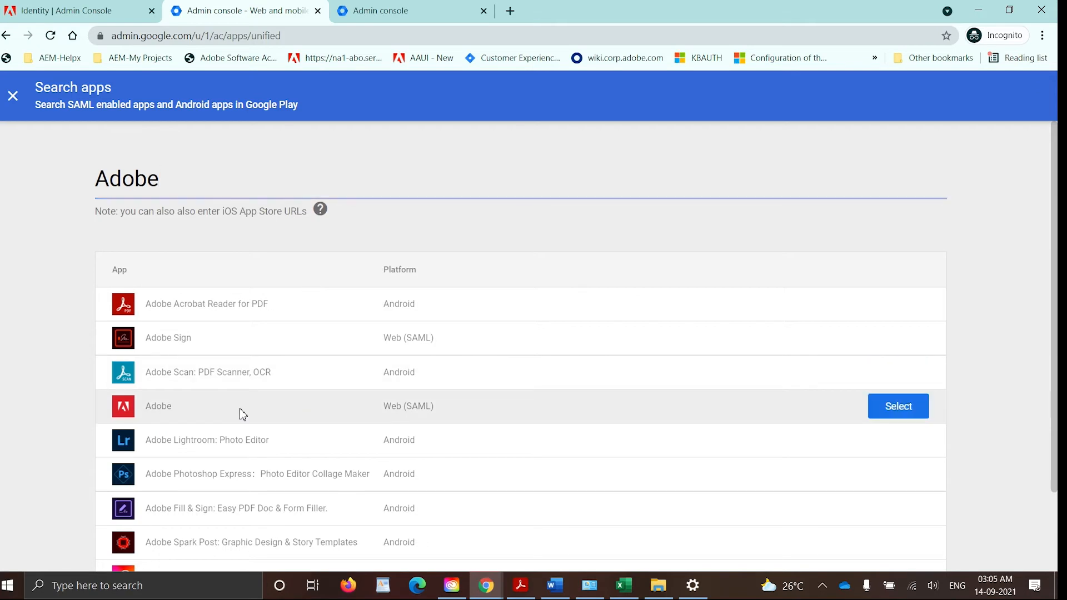
left_click(898, 409)
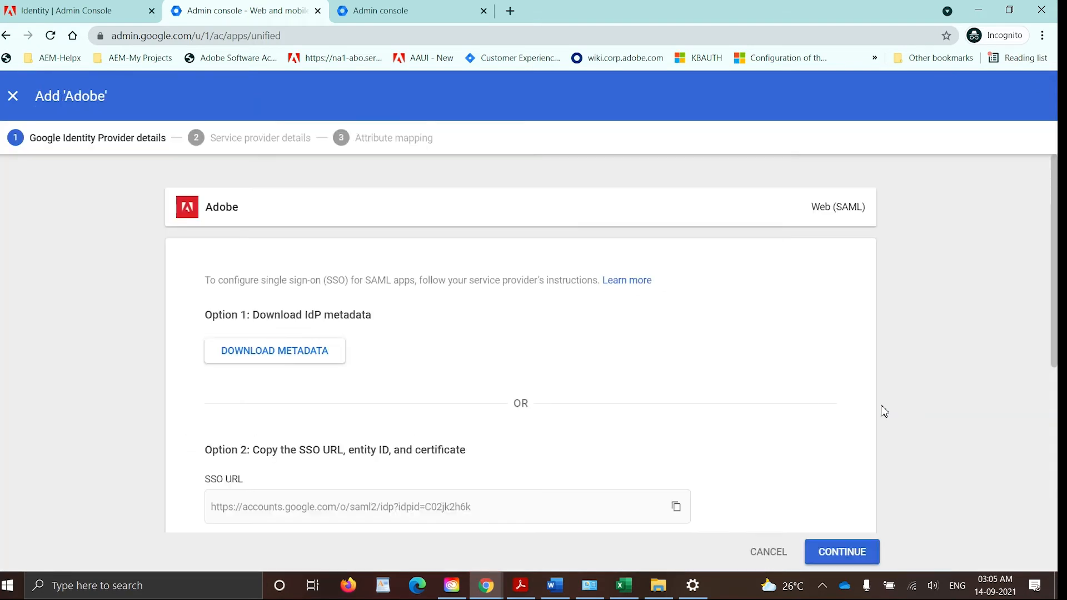
Download the Google IdP metadata file for the Adobe app and continue to the service provider details.
scroll(556, 400, "down", 3)
scroll(517, 305, "up", 1)
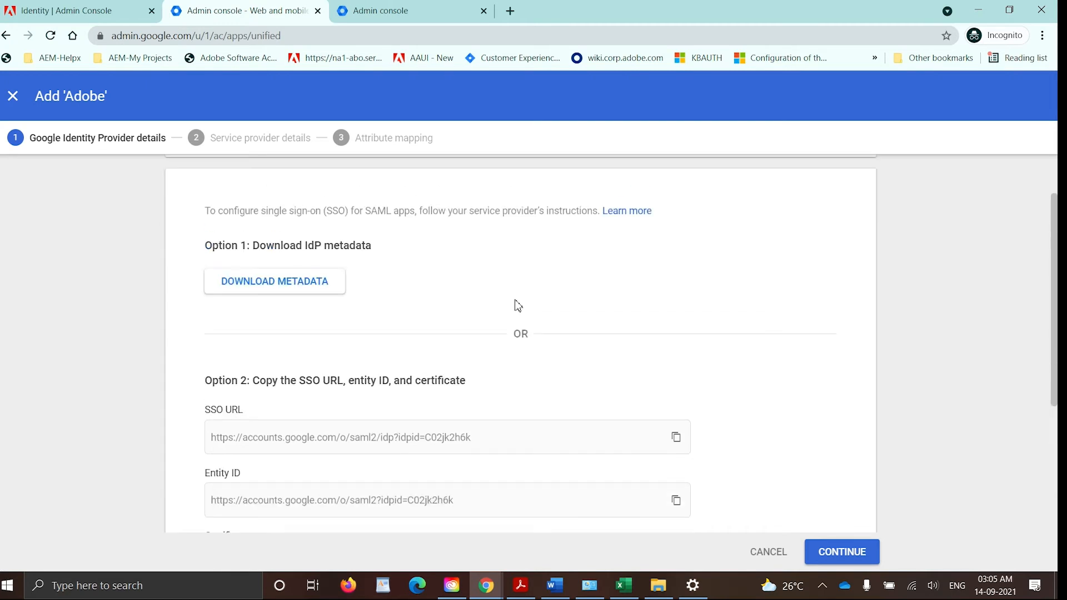
left_click(331, 296)
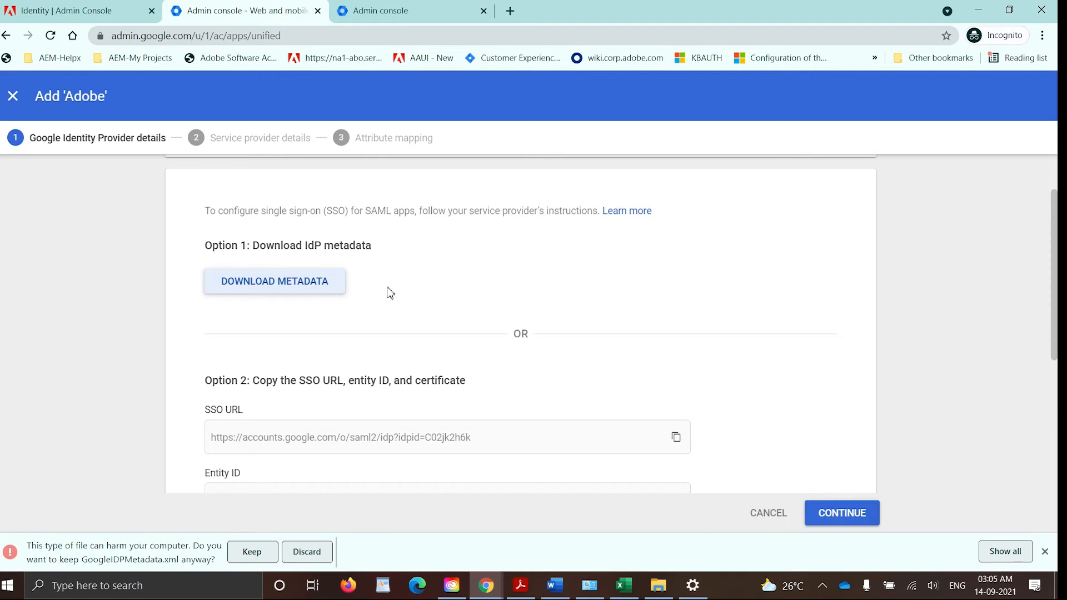
scroll(537, 293, "down", 3)
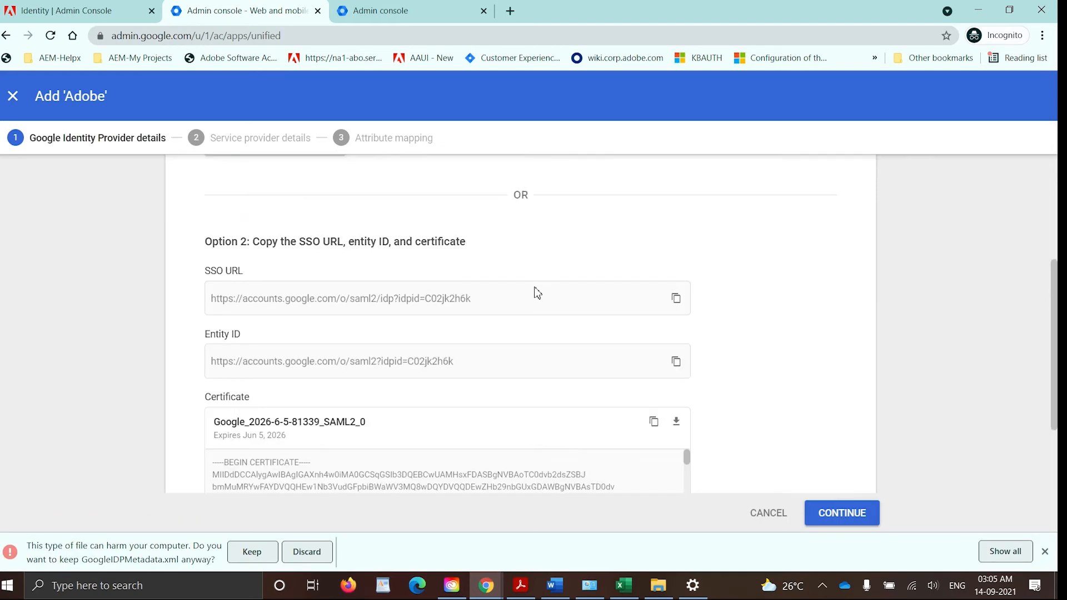
scroll(535, 291, "down", 2)
scroll(535, 291, "up", 5)
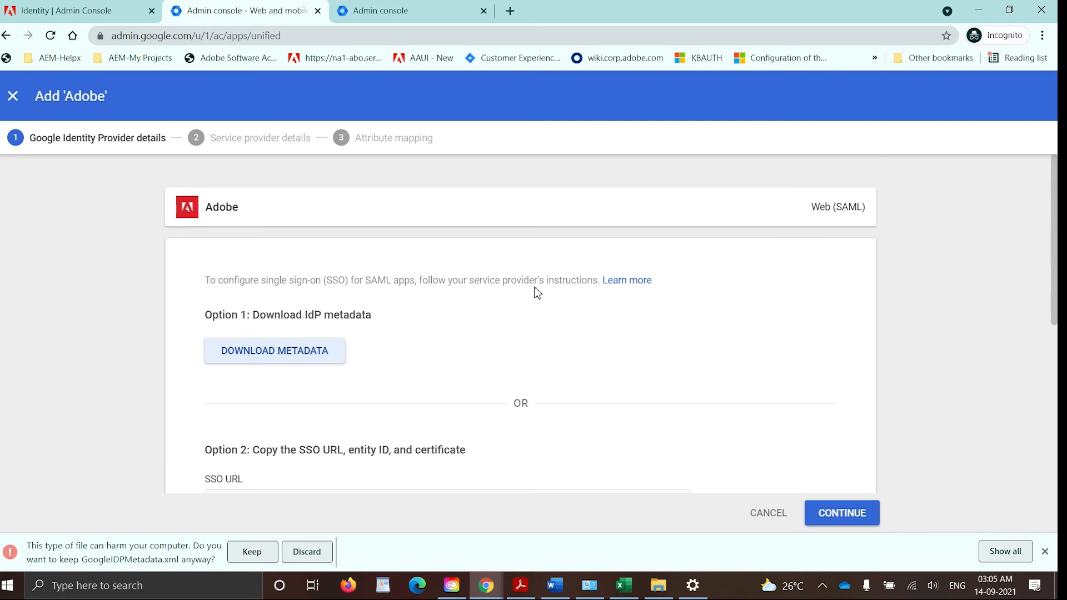
left_click(850, 511)
Replace the ACS URL placeholder in the service provider details with the ACS URL copied from the Adobe SAML configuration.
left_click(549, 342)
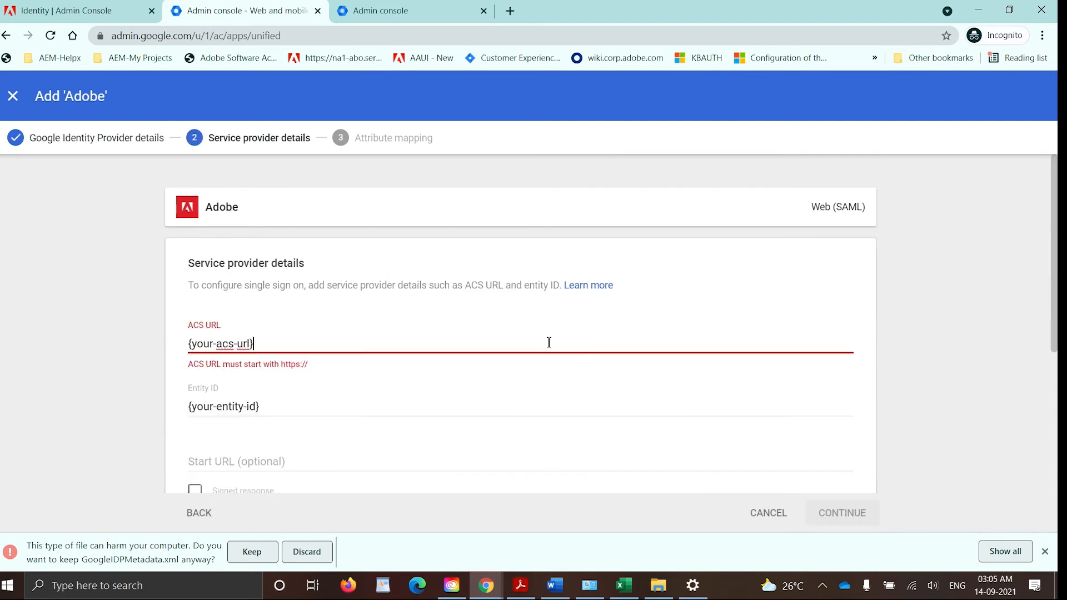
key("shift+Left")
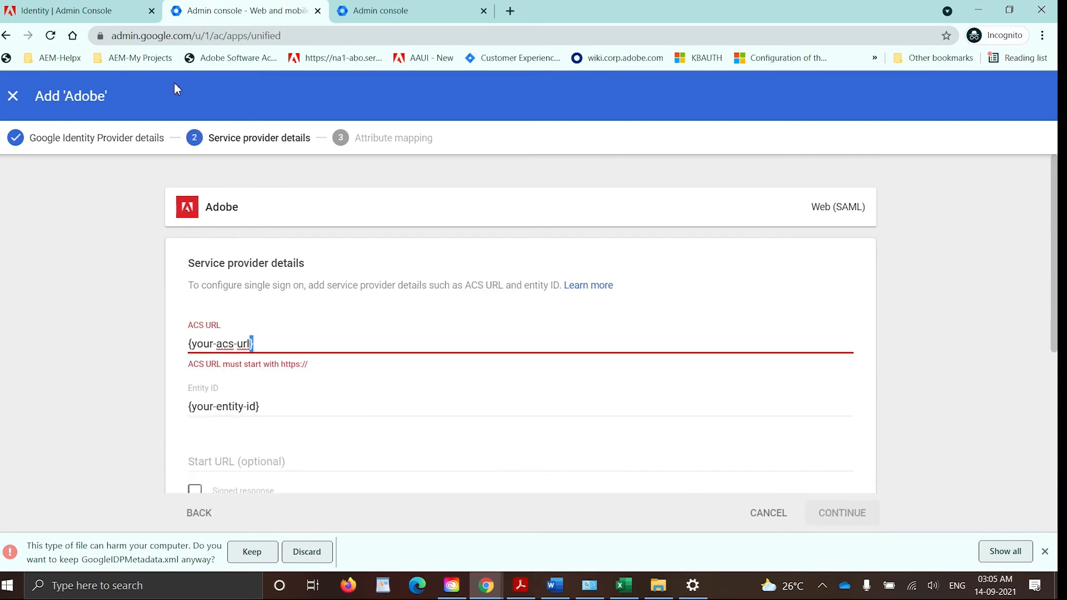
left_click(120, 19)
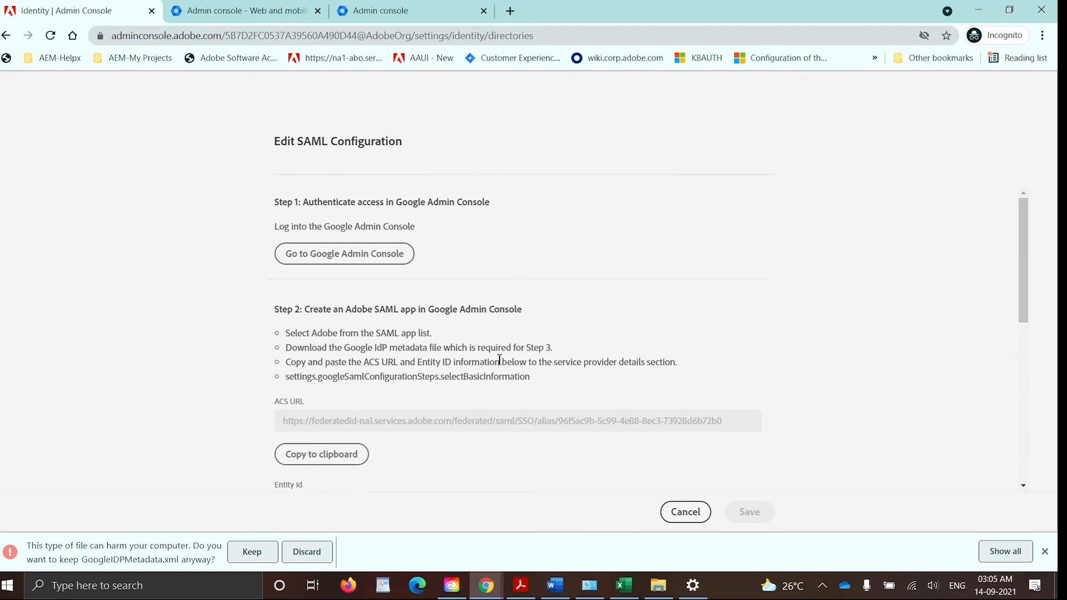
left_click(329, 459)
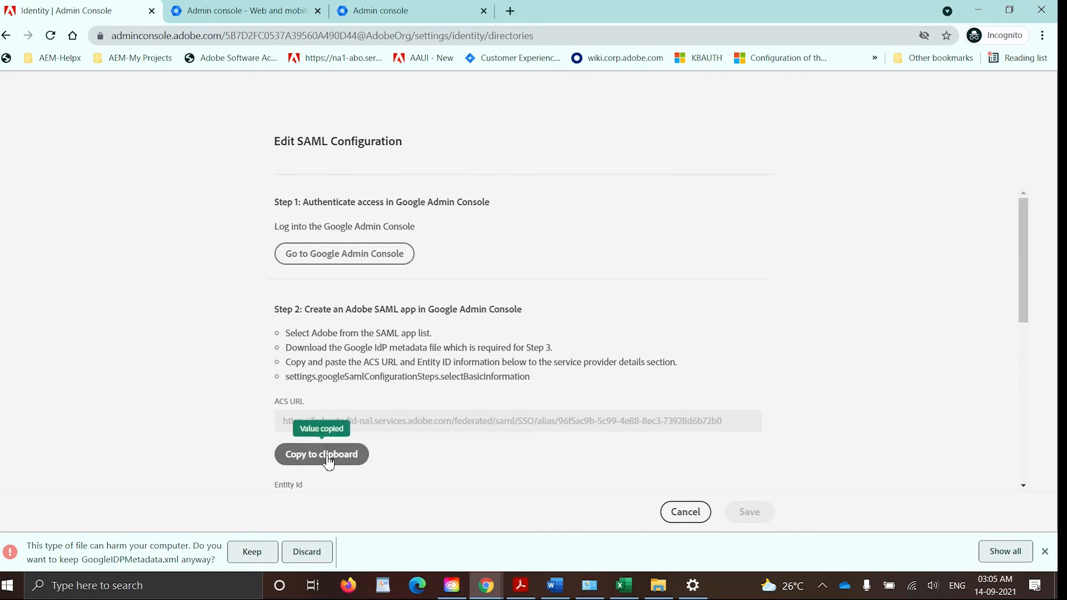
left_click(257, 13)
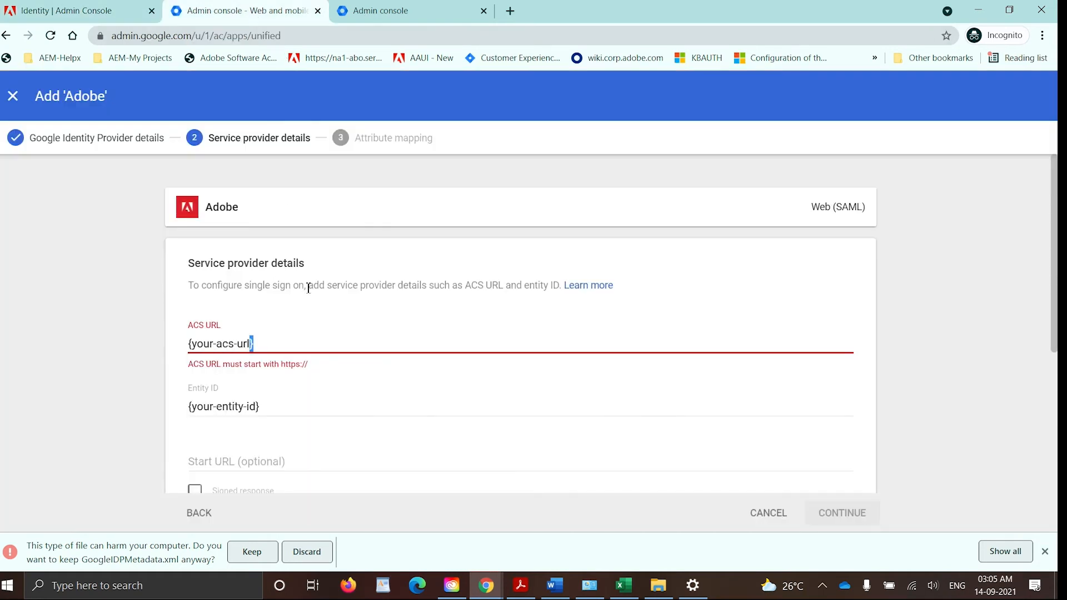
triple_click(298, 346)
key("ctrl+v")
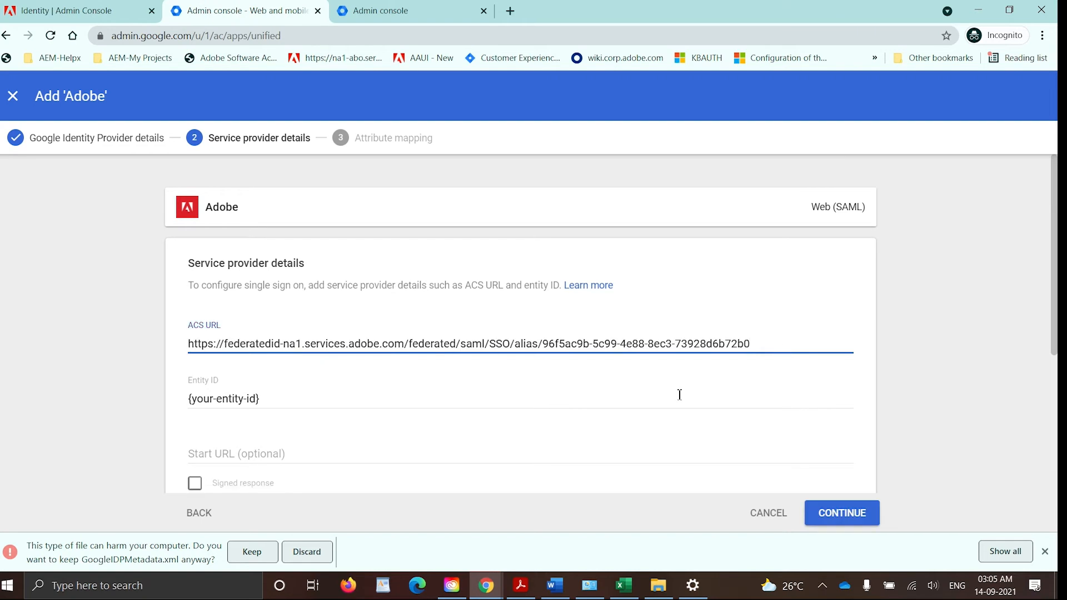
Replace the Entity ID placeholder in the service provider details with the Entity Id copied from the Adobe SAML configuration.
left_click(104, 14)
scroll(341, 443, "down", 3)
left_click(322, 398)
left_click(261, 11)
left_click(315, 385)
triple_click(324, 328)
key("ctrl+v")
left_click(100, 324)
Accept the default Name ID settings and finish adding the Adobe app without attribute mapping.
scroll(108, 329, "down", 2)
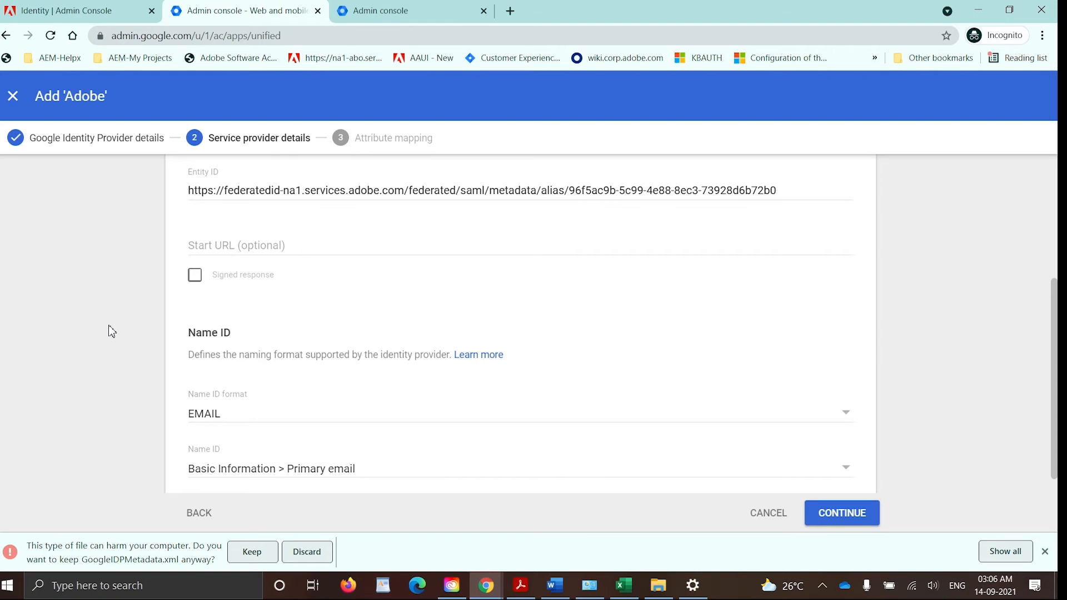
scroll(739, 462, "down", 1)
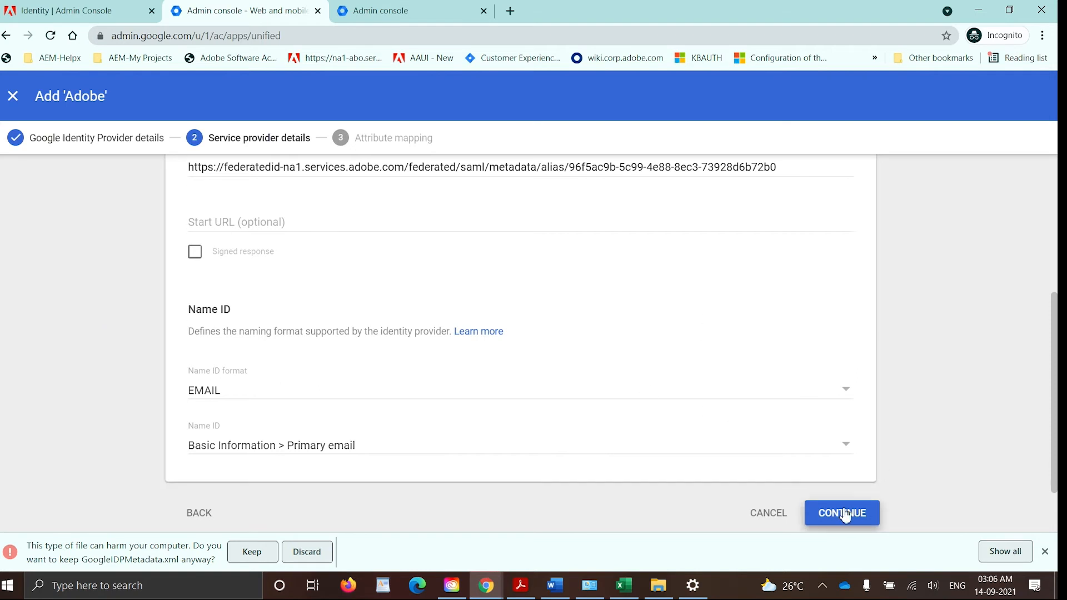
left_click(843, 513)
left_click(840, 437)
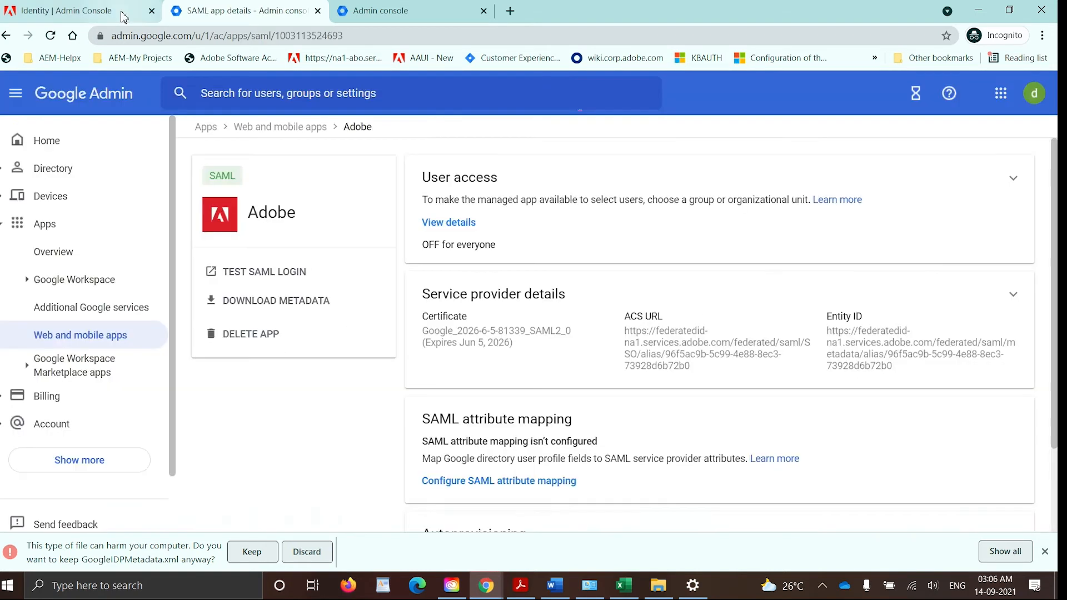
Back in the Adobe Admin Console, keep the downloaded GoogleIDPMetadata.xml, upload it as the Google metadata, and save the SAML configuration.
left_click(123, 17)
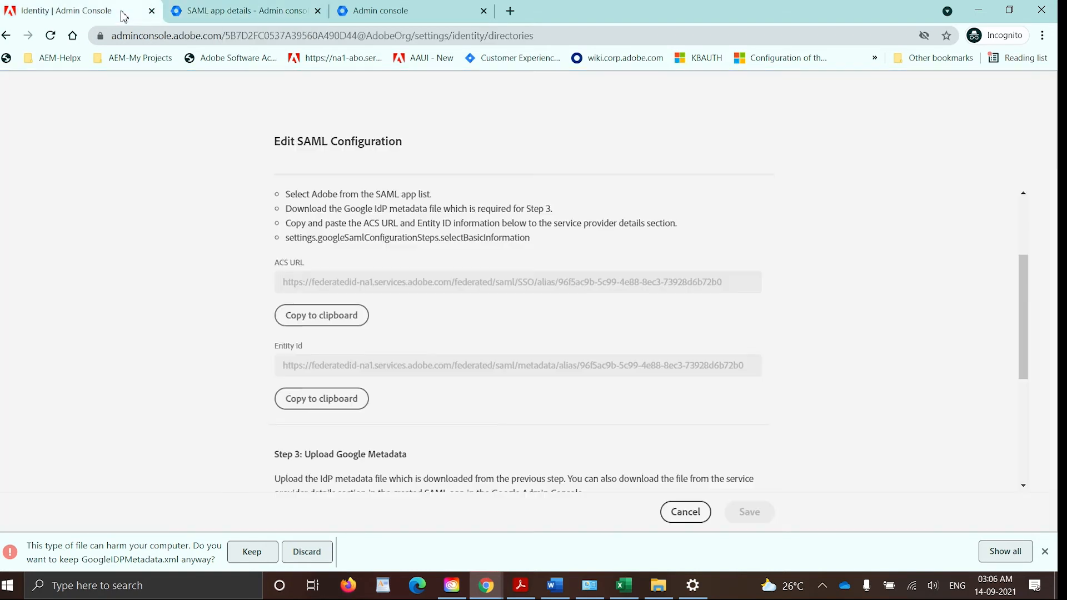
scroll(478, 292, "down", 5)
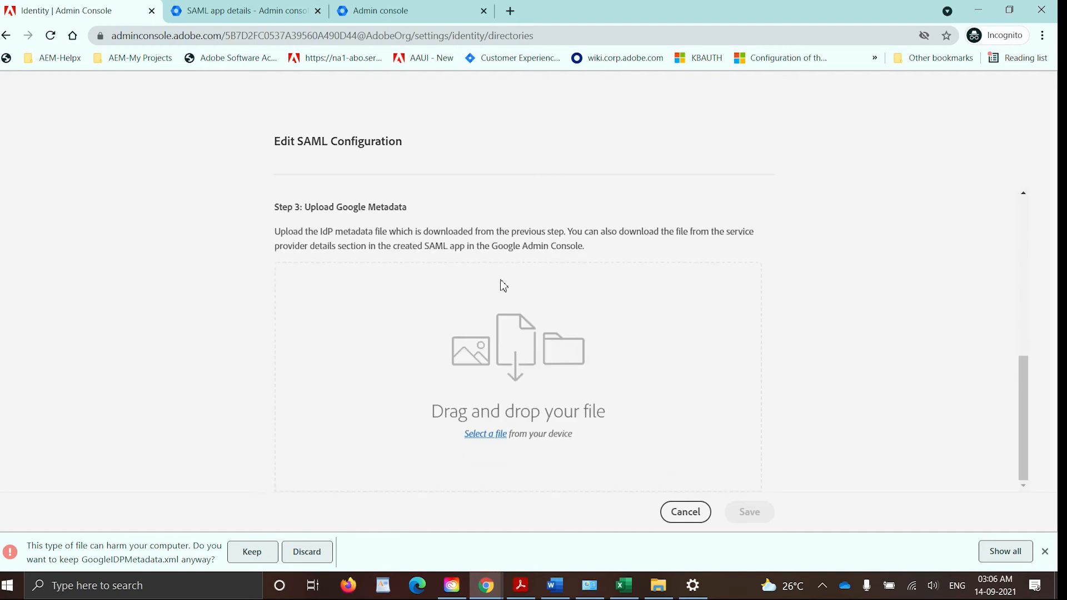
left_click(252, 552)
left_click(489, 434)
left_click(224, 119)
left_click(524, 347)
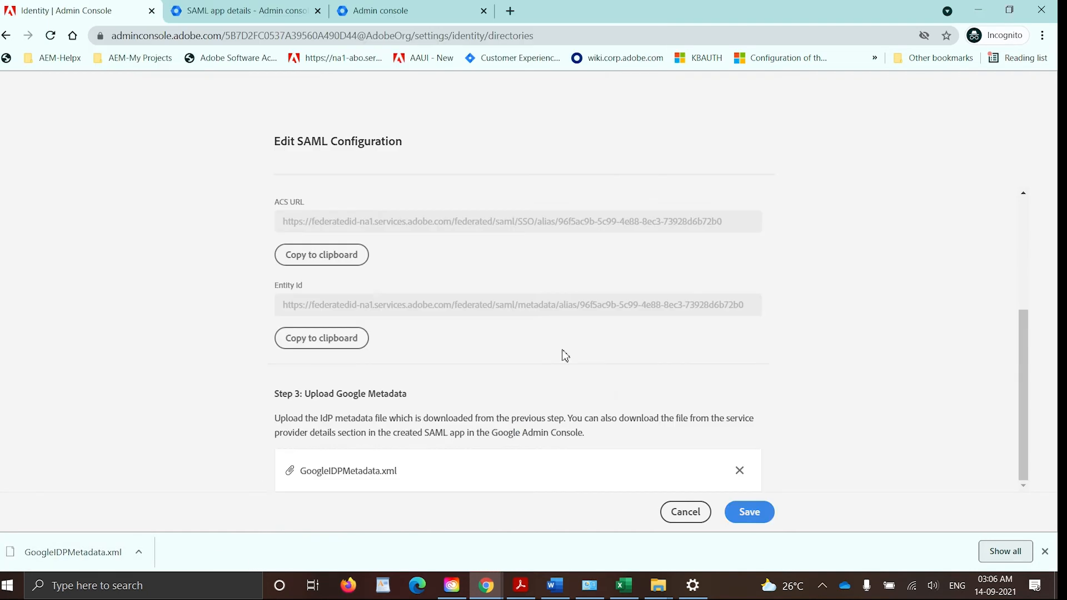
left_click(756, 512)
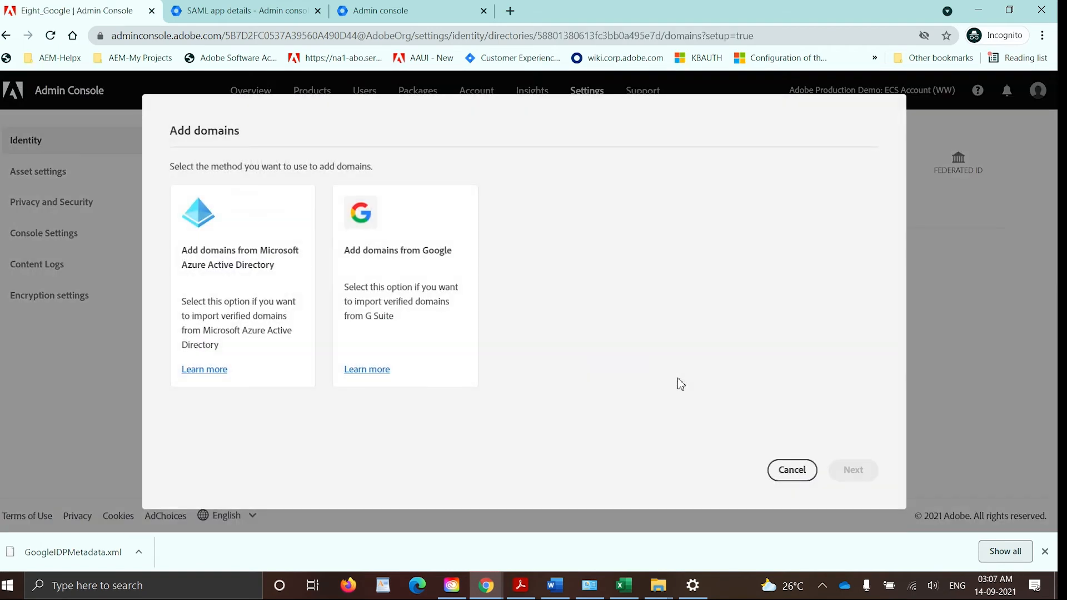
Add domains from Google by signing in with the organization's Google admin account, and claim the ccesupportnoida.net domain.
left_click(450, 311)
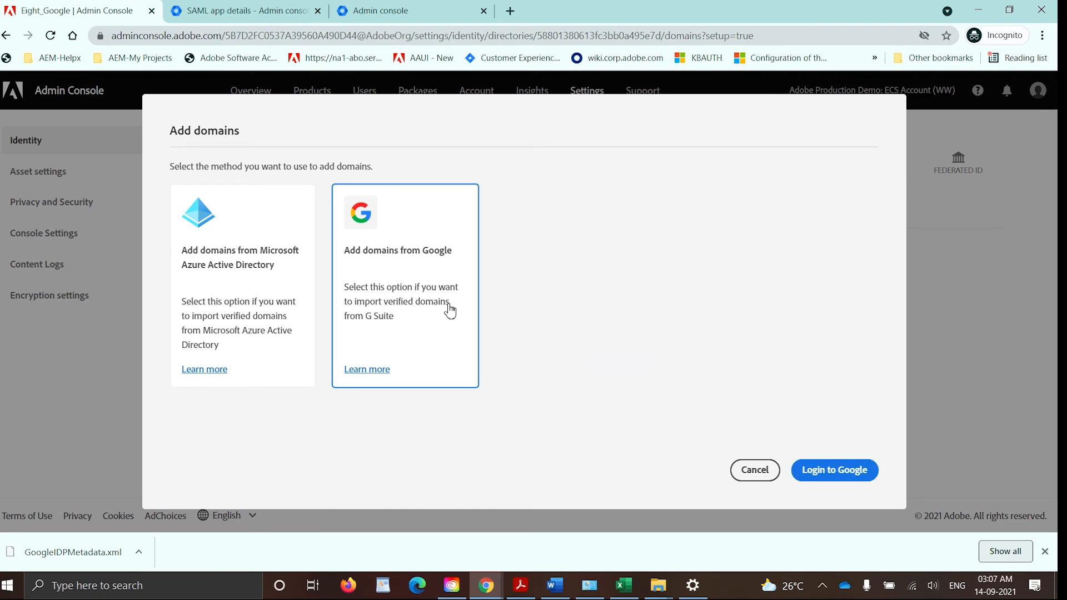
left_click(838, 473)
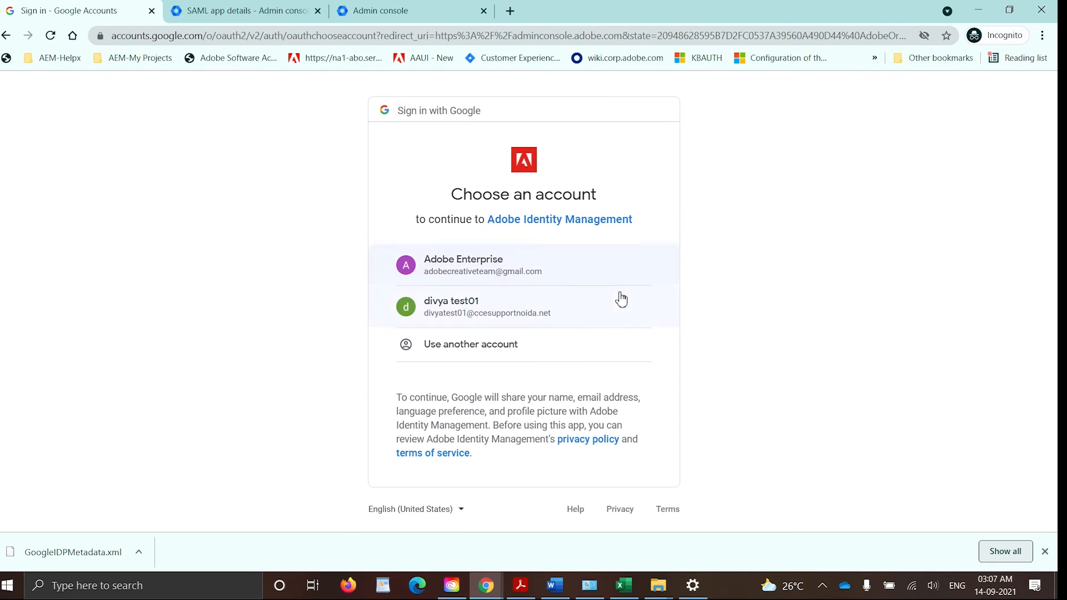
left_click(600, 315)
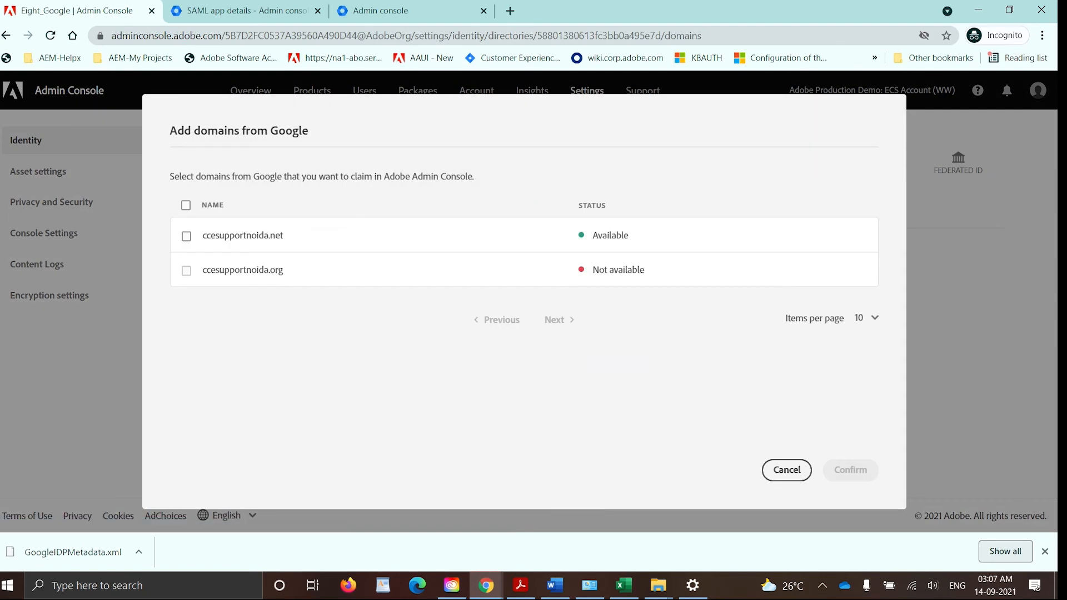
left_click(186, 237)
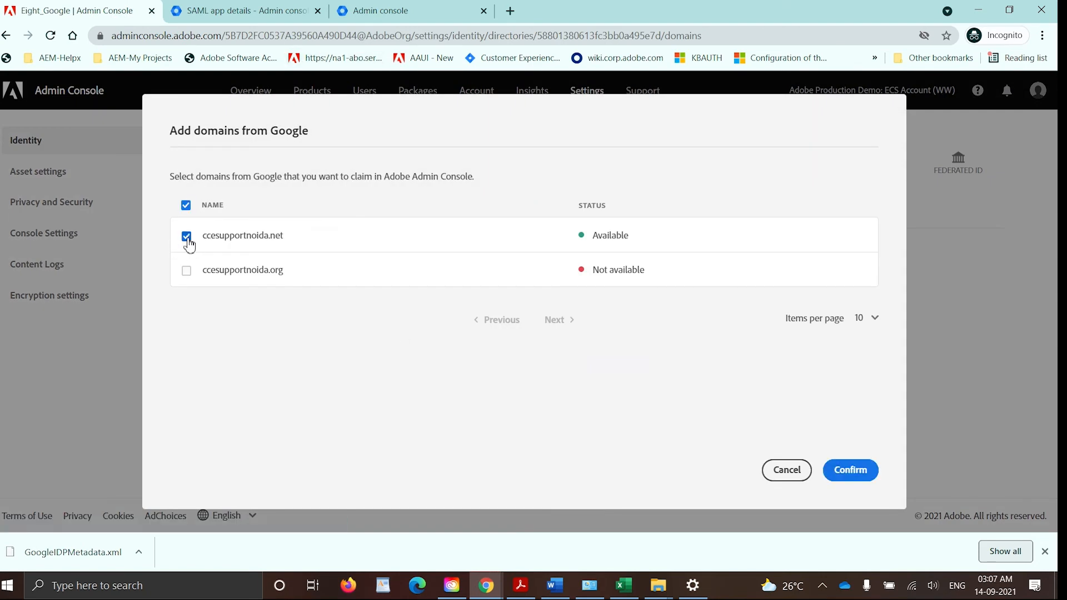
left_click(854, 471)
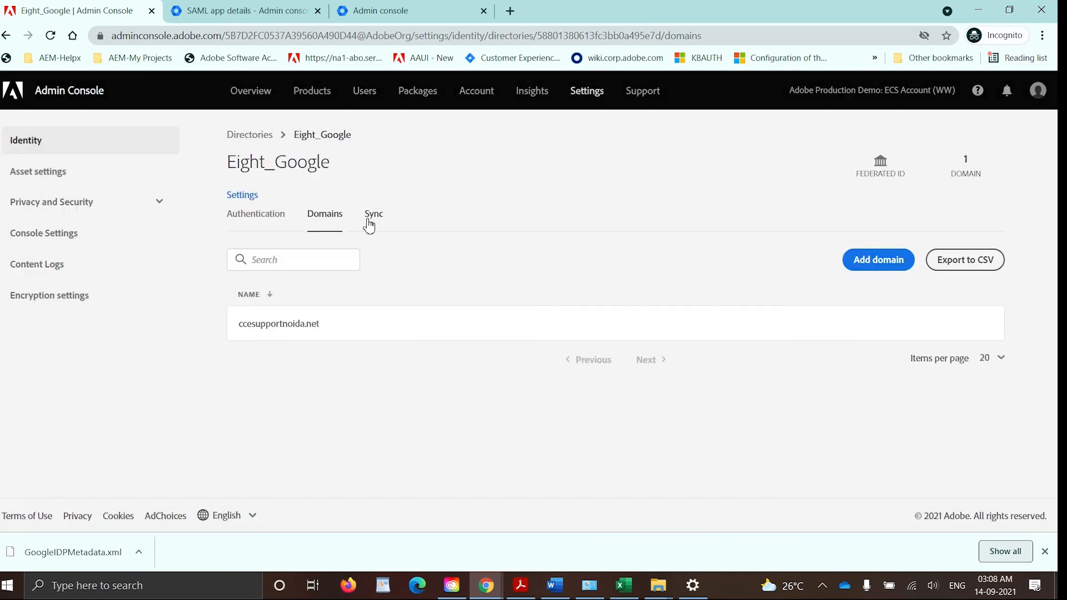
Start setting up user and group sync for the Eight_Google directory from G Suite and review the setup instructions.
left_click(375, 223)
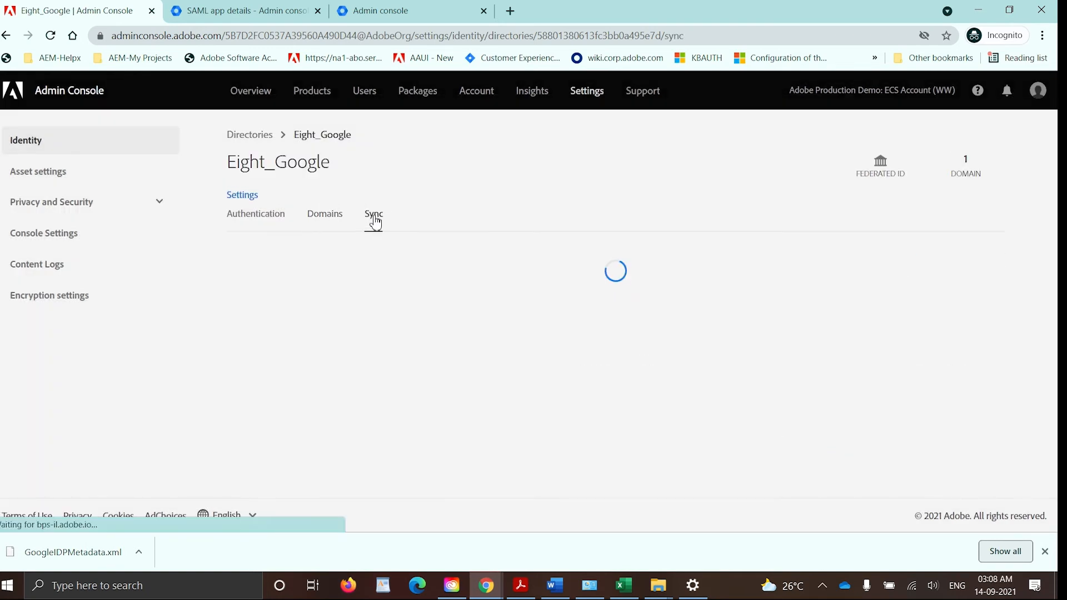
left_click(625, 366)
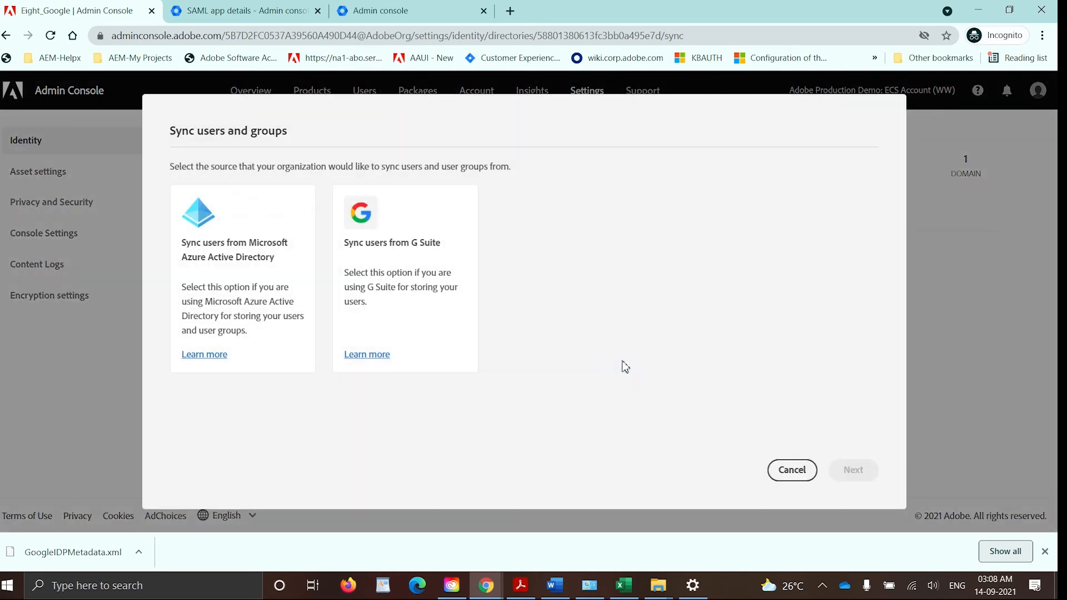
left_click(407, 274)
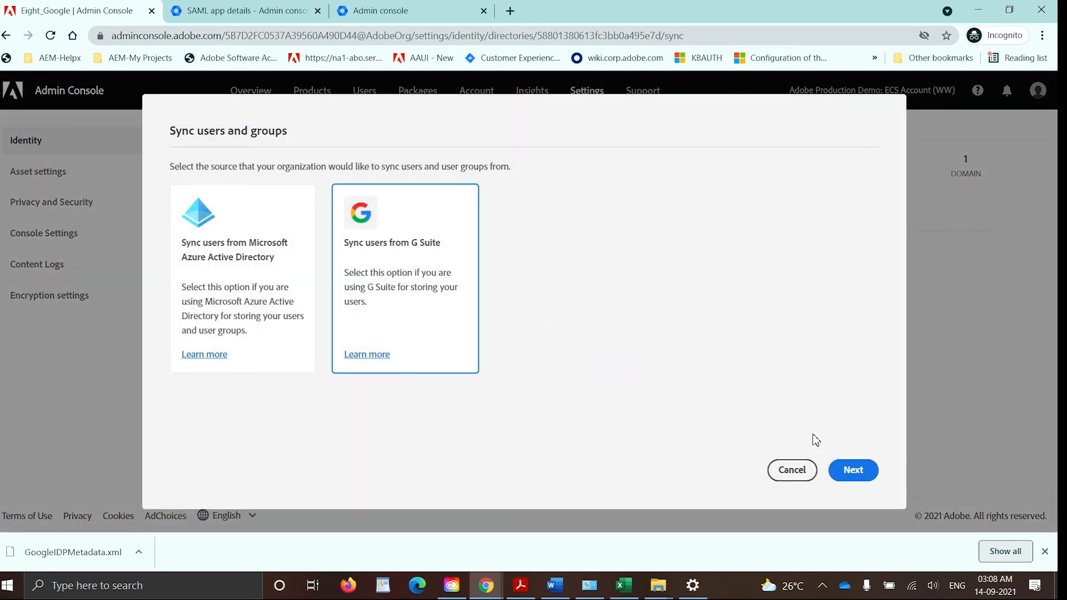
left_click(857, 474)
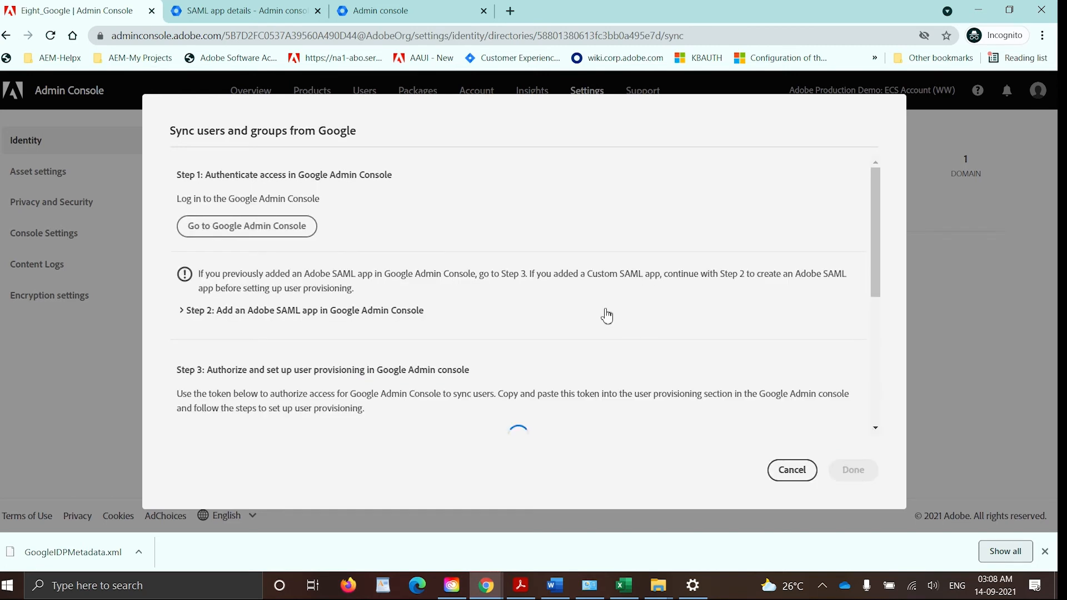
scroll(605, 315, "down", 5)
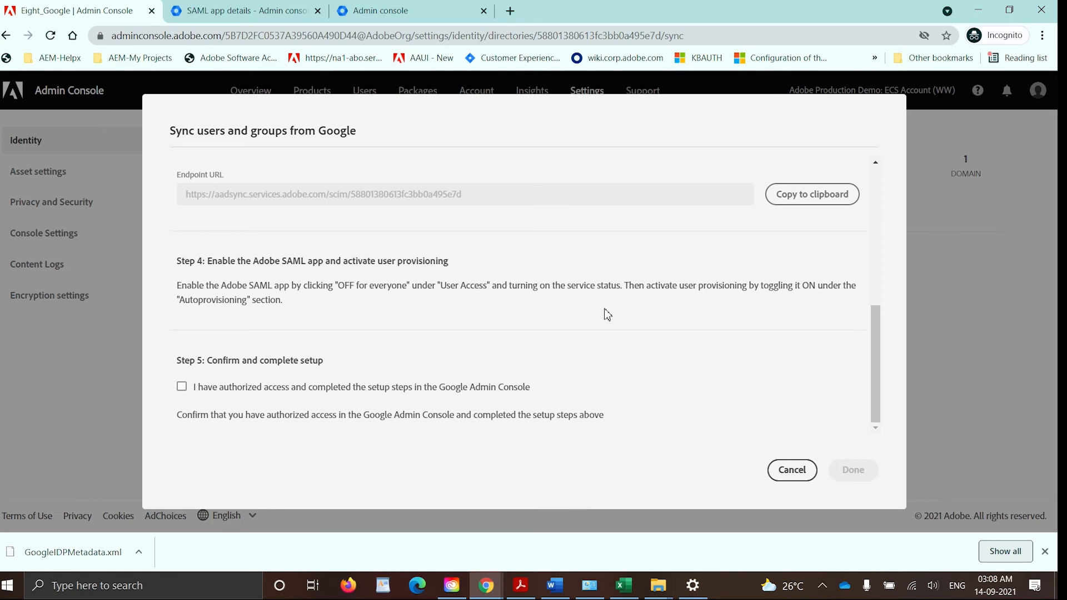
scroll(607, 315, "up", 5)
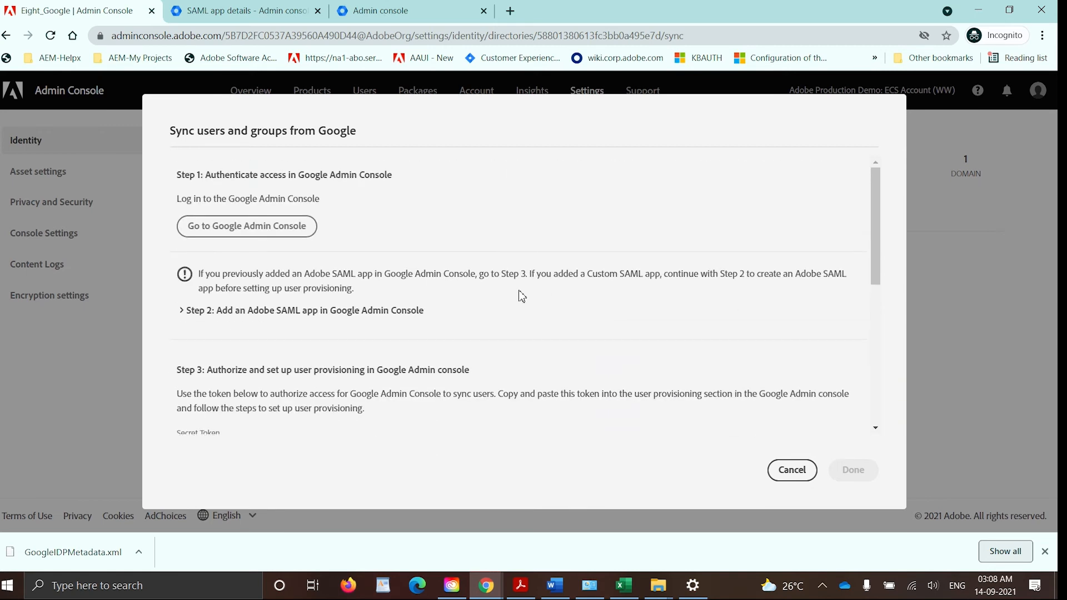
scroll(478, 303, "down", 3)
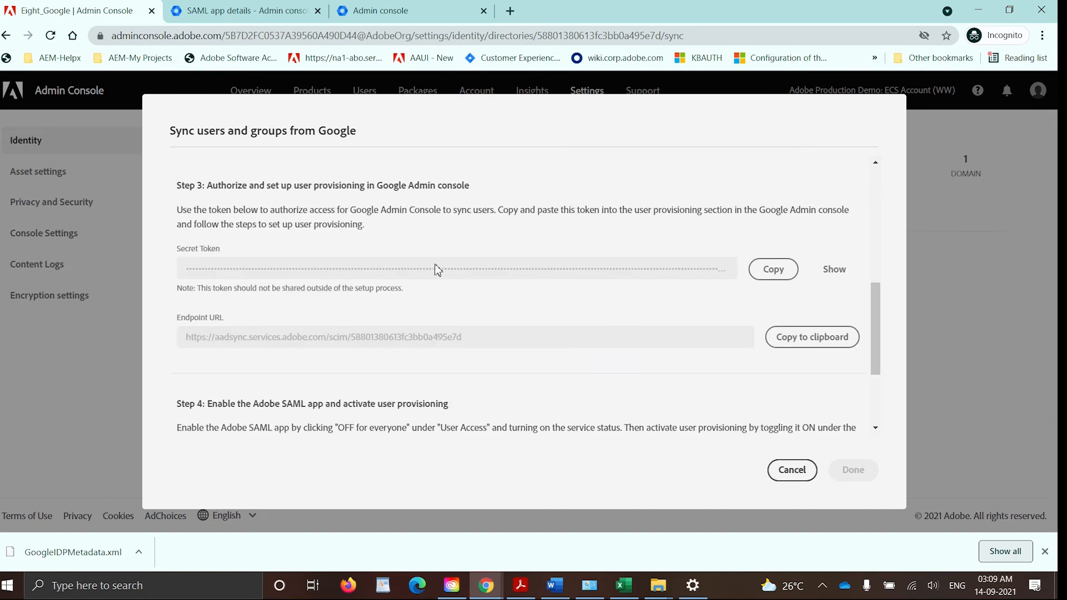
In the Google Admin console, start autoprovisioning for the Adobe app and authorize it with the secret token copied from the Adobe sync setup.
left_click(287, 14)
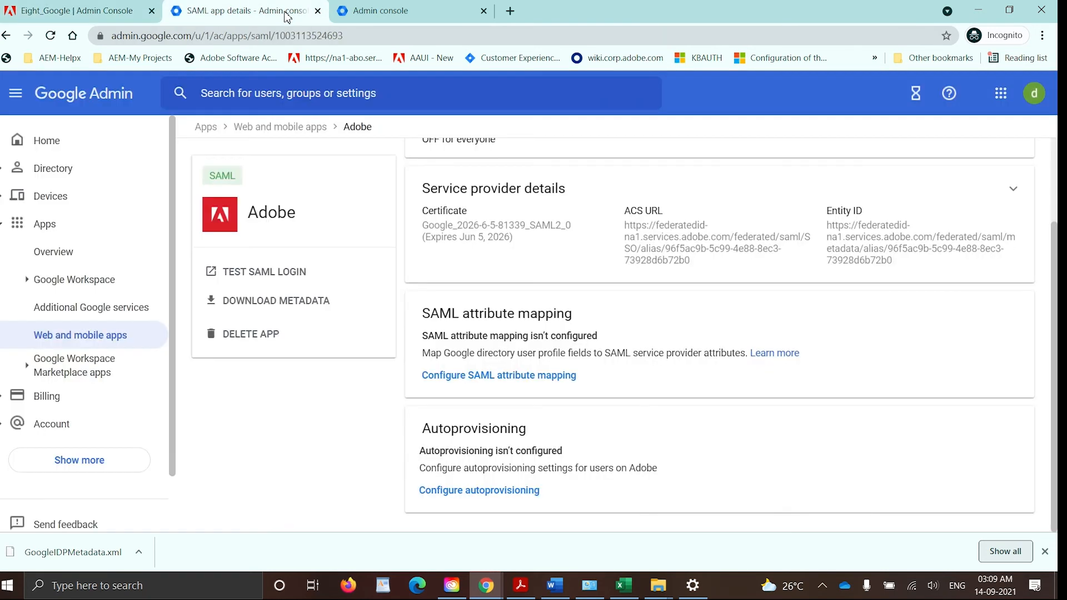
left_click(512, 498)
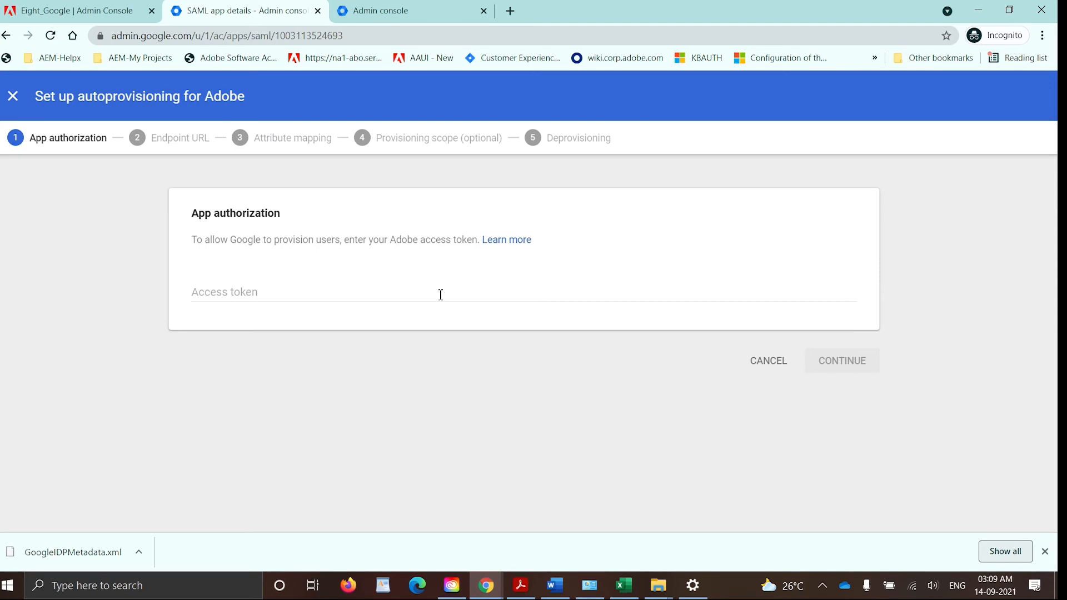
left_click(440, 293)
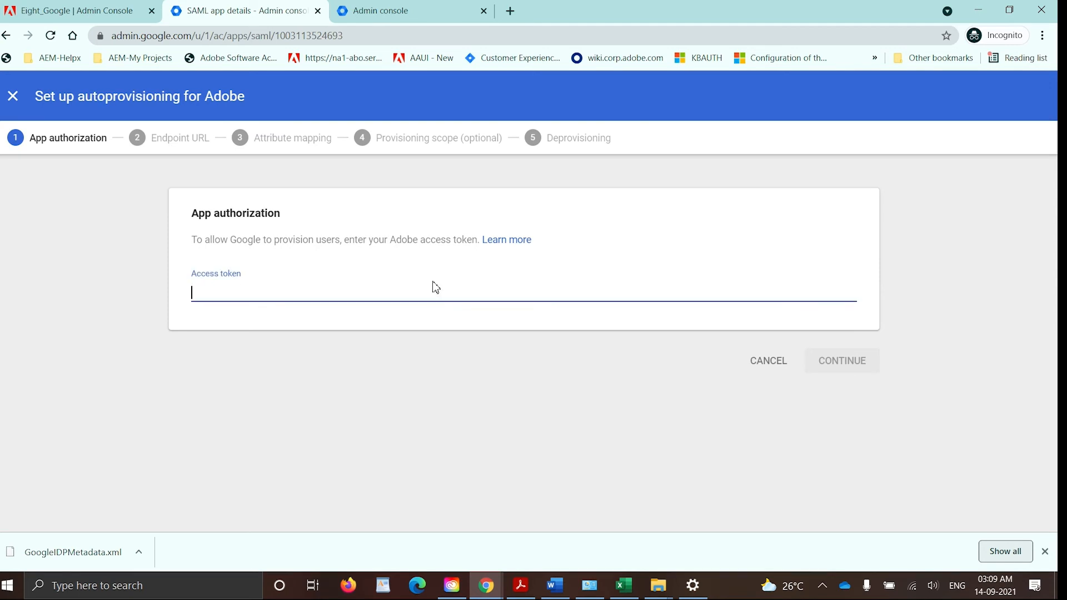
left_click(117, 12)
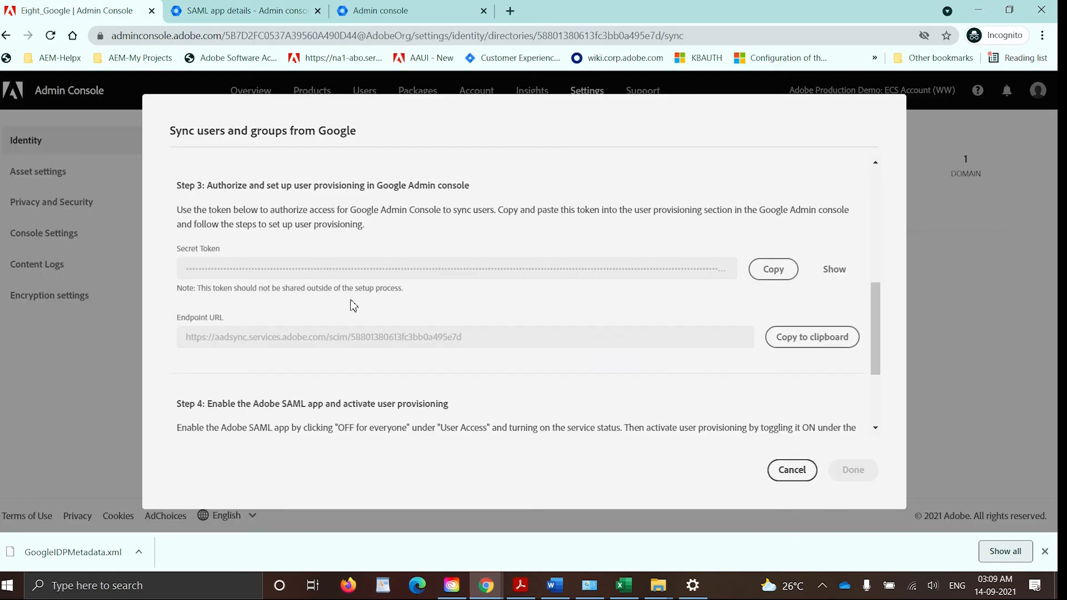
left_click(773, 269)
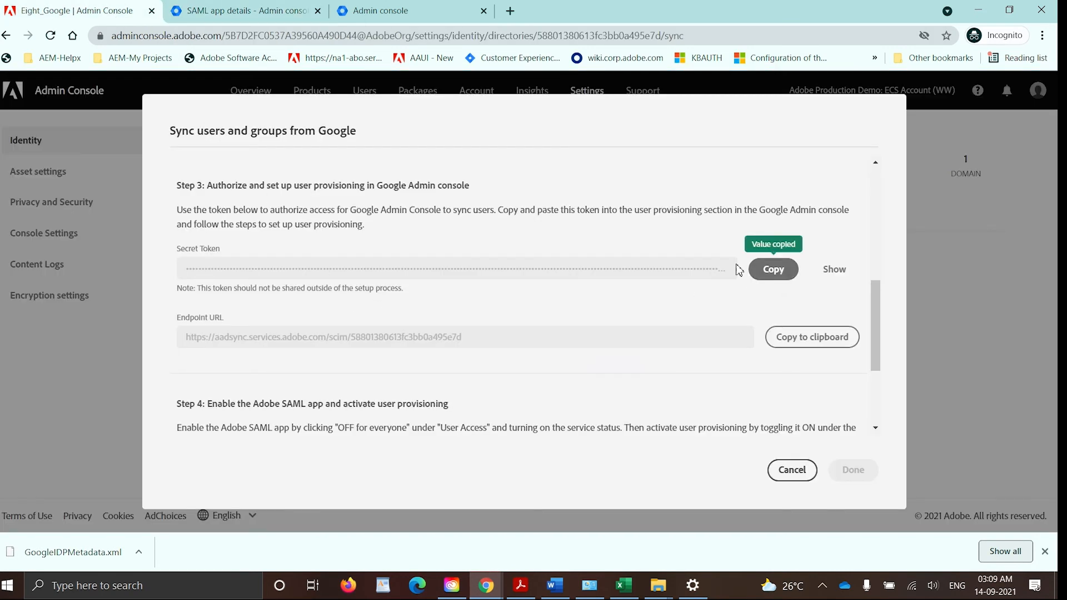
left_click(269, 14)
key("ctrl+v")
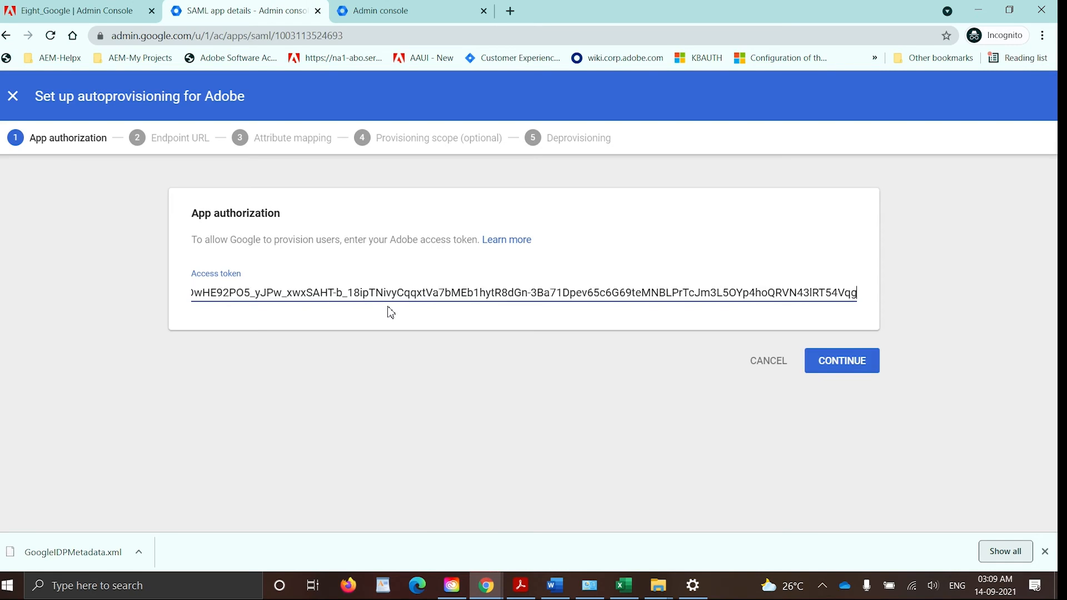
left_click(872, 366)
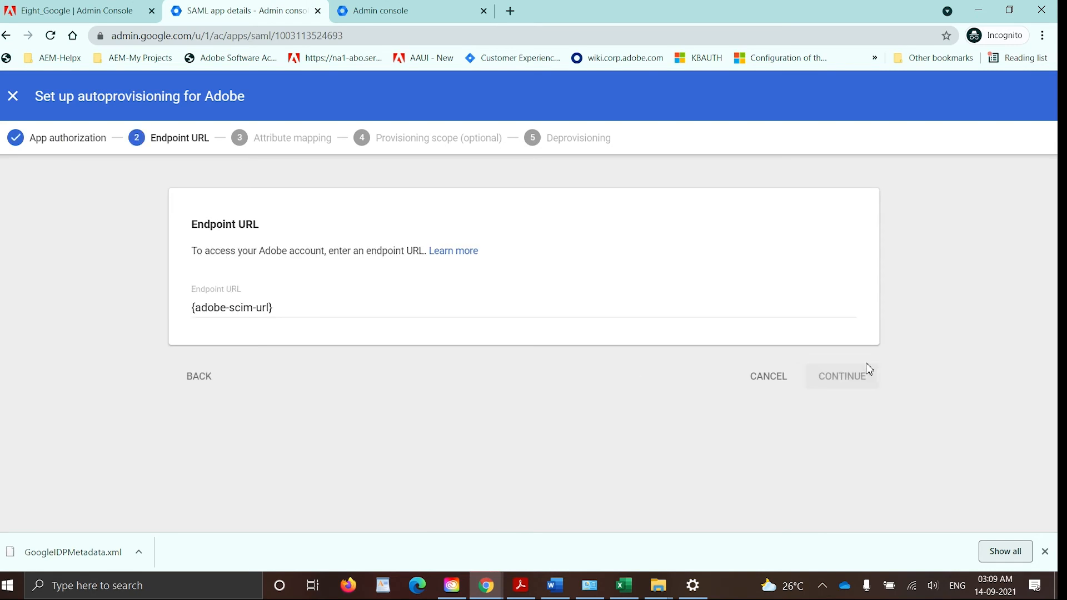
Replace the autoprovisioning Endpoint URL placeholder with the endpoint URL copied from the Adobe sync setup and proceed to attribute mapping.
left_click(119, 11)
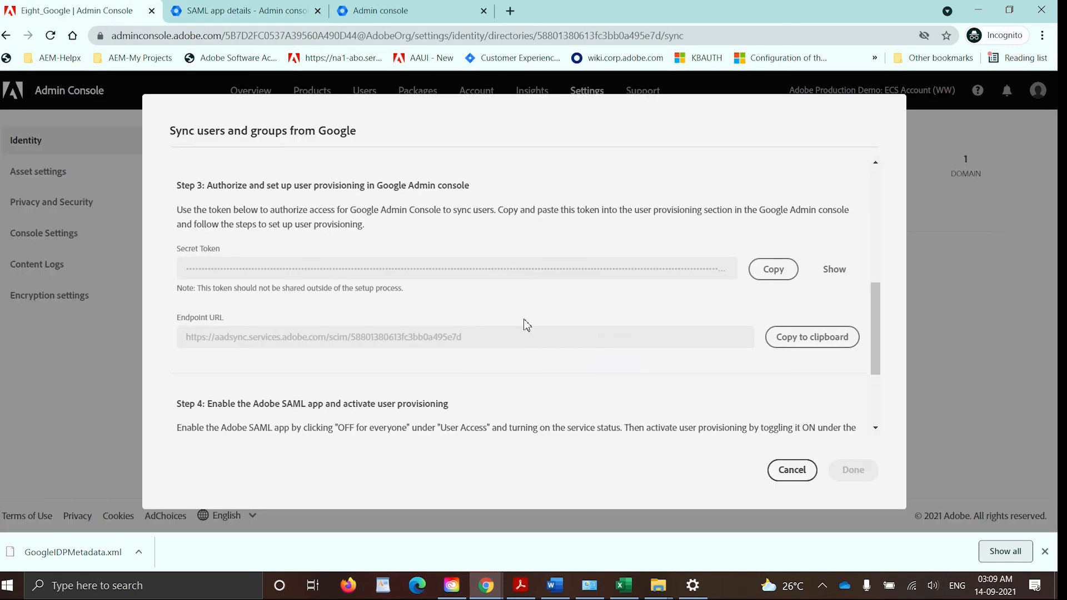
left_click(809, 338)
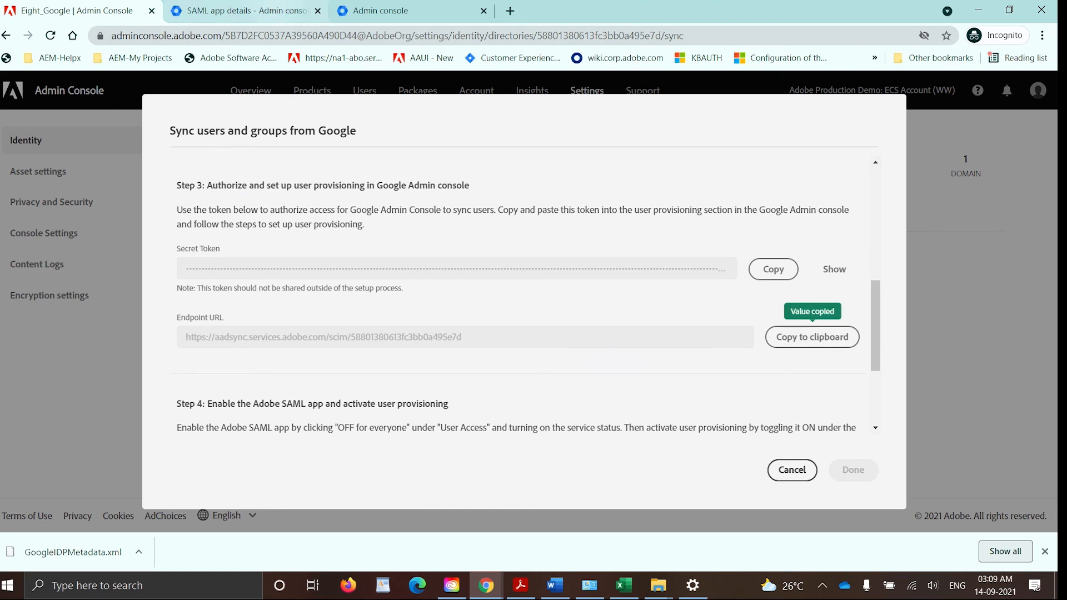
left_click(241, 10)
left_click(402, 305)
key("ctrl+a")
key("ctrl+v")
left_click(578, 421)
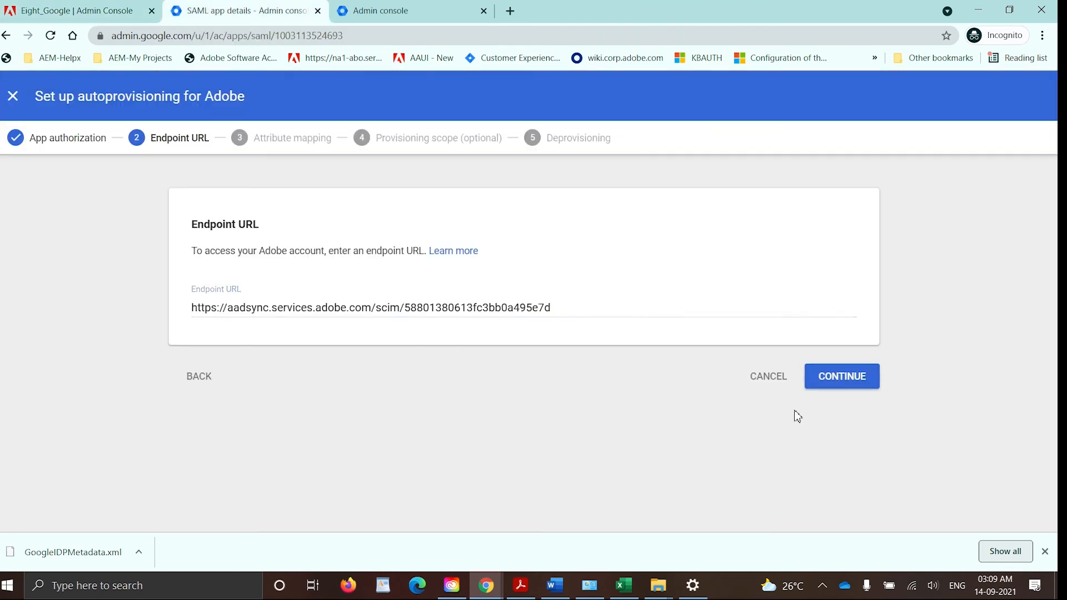
left_click(836, 385)
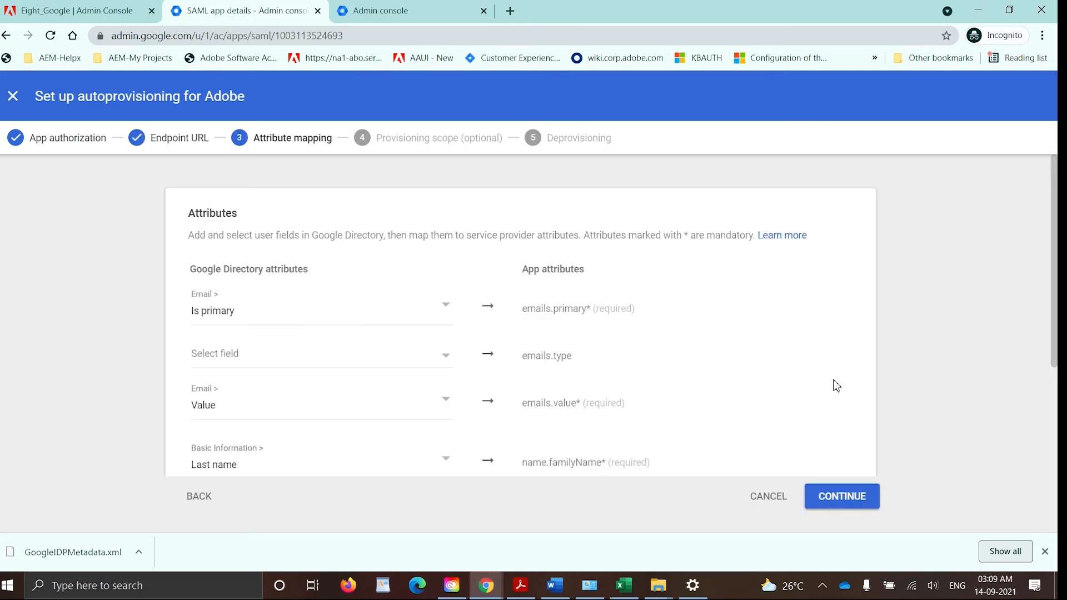
Review the Google Directory to Adobe attribute mapping and accept the default mappings.
scroll(520, 353, "down", 3)
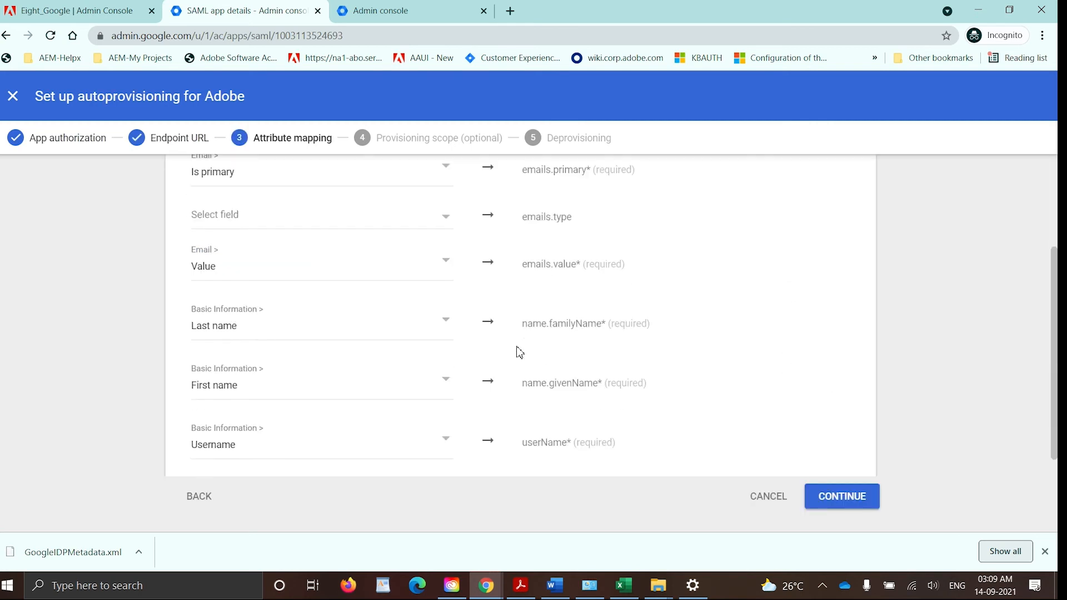
scroll(519, 352, "down", 1)
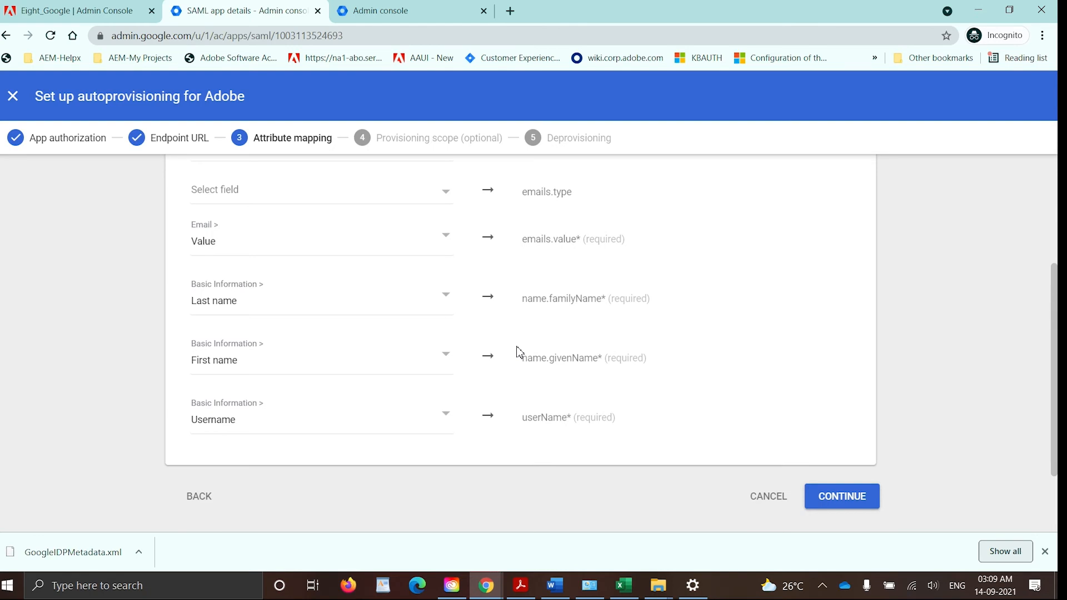
scroll(519, 352, "up", 4)
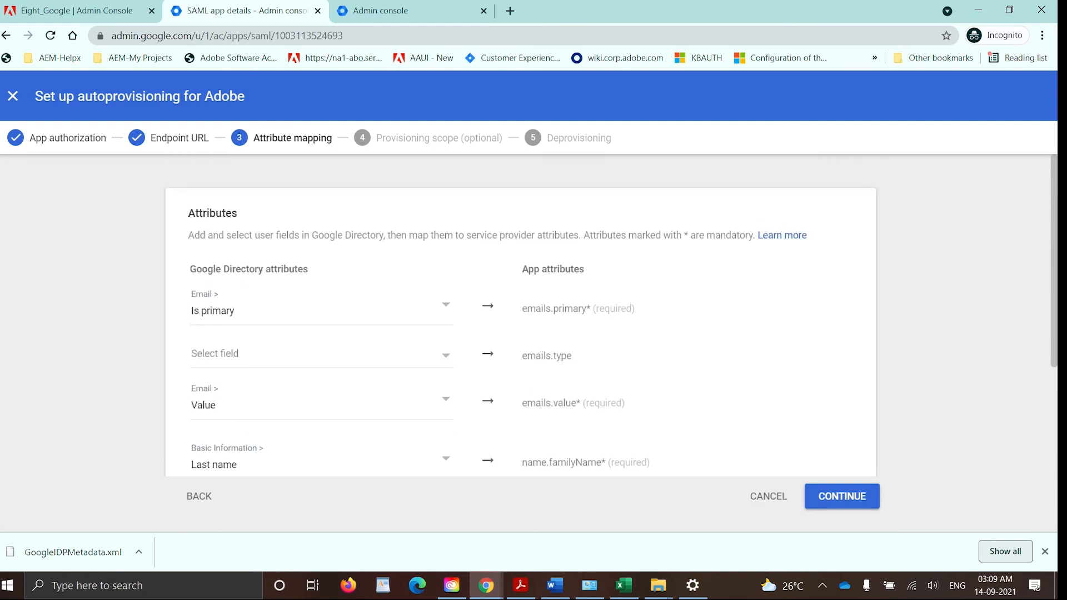
scroll(328, 329, "down", 1)
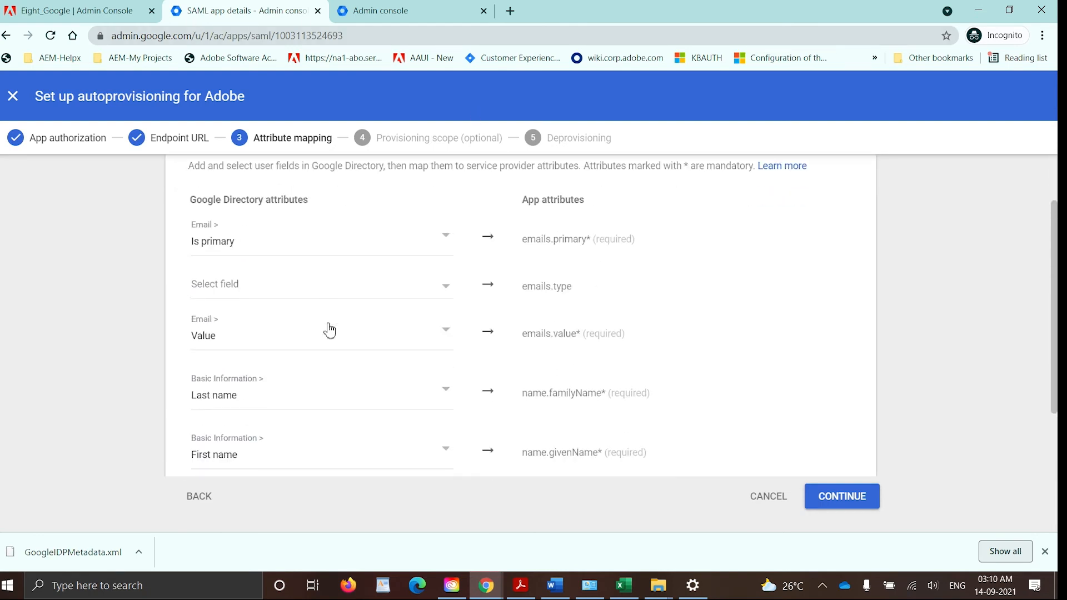
scroll(330, 331, "down", 2)
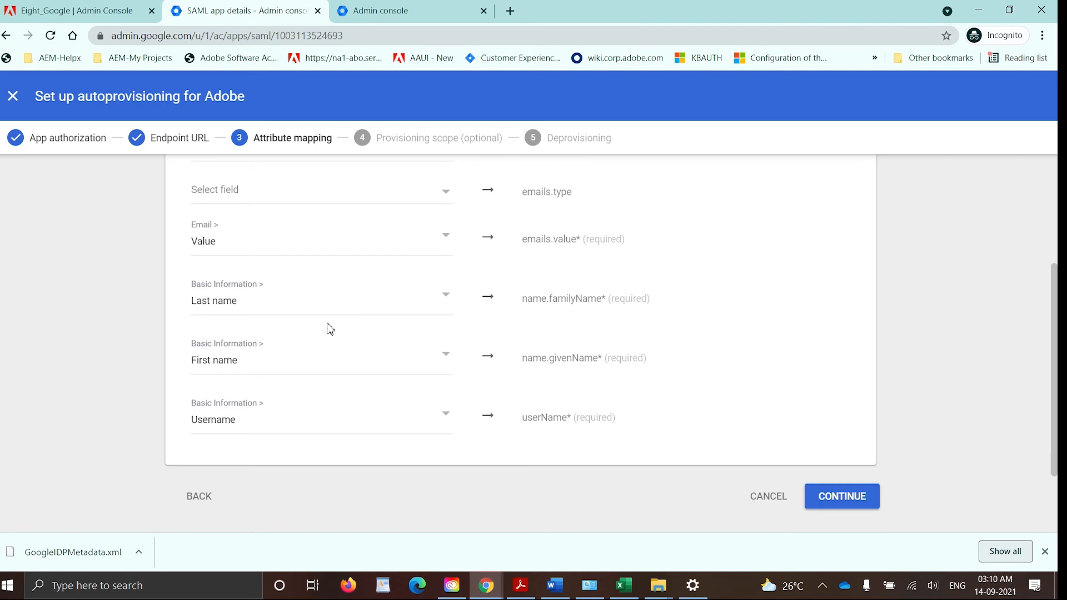
left_click(859, 502)
Limit the provisioning scope to the Eight Coins01 group and finish autoprovisioning with the default deprovisioning settings.
left_click(513, 334)
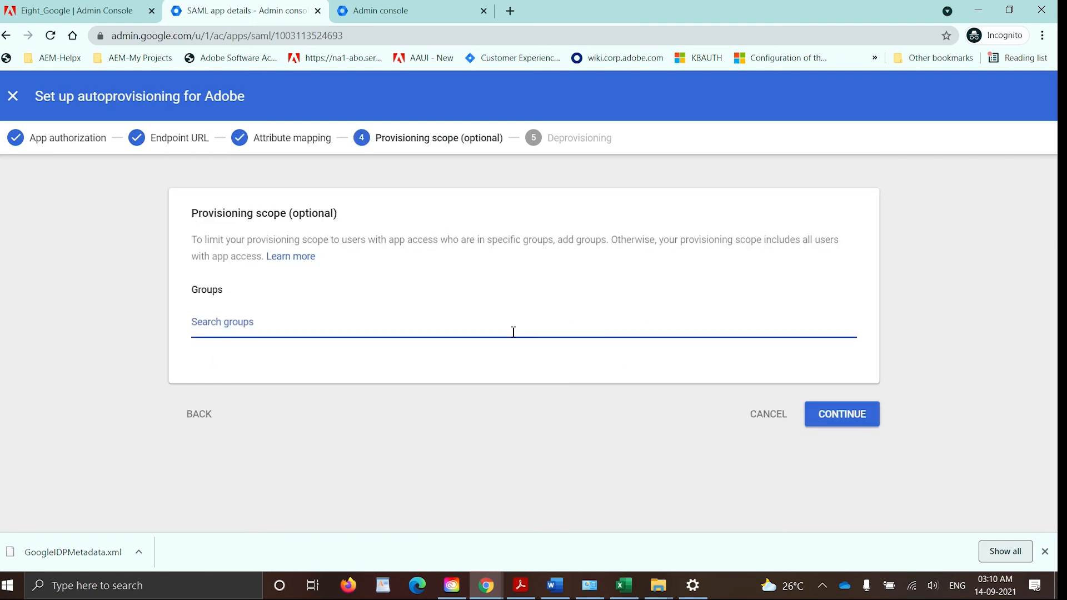
left_click(474, 365)
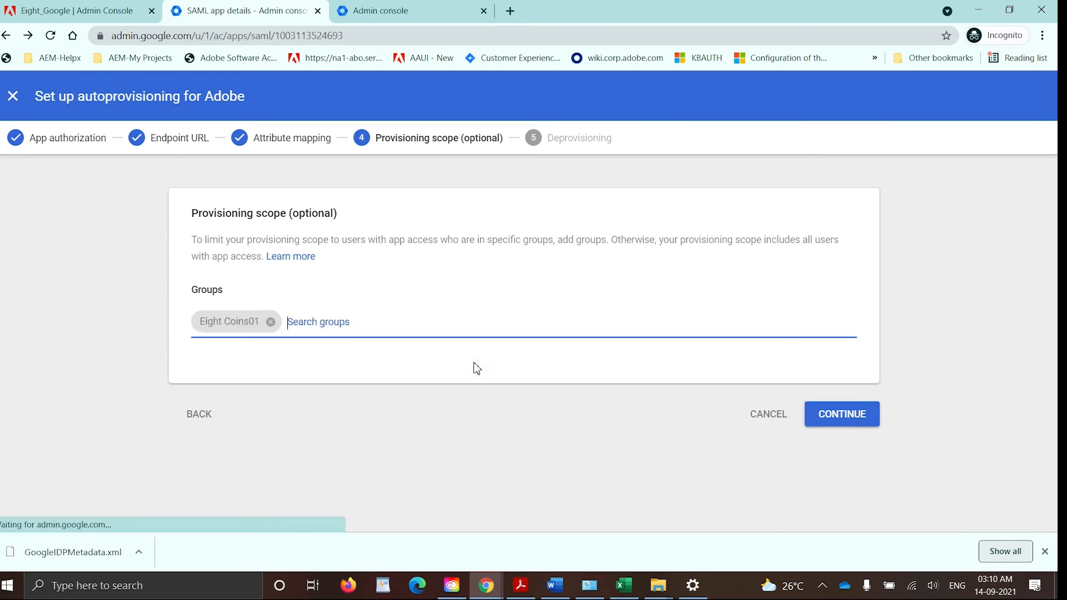
left_click(868, 417)
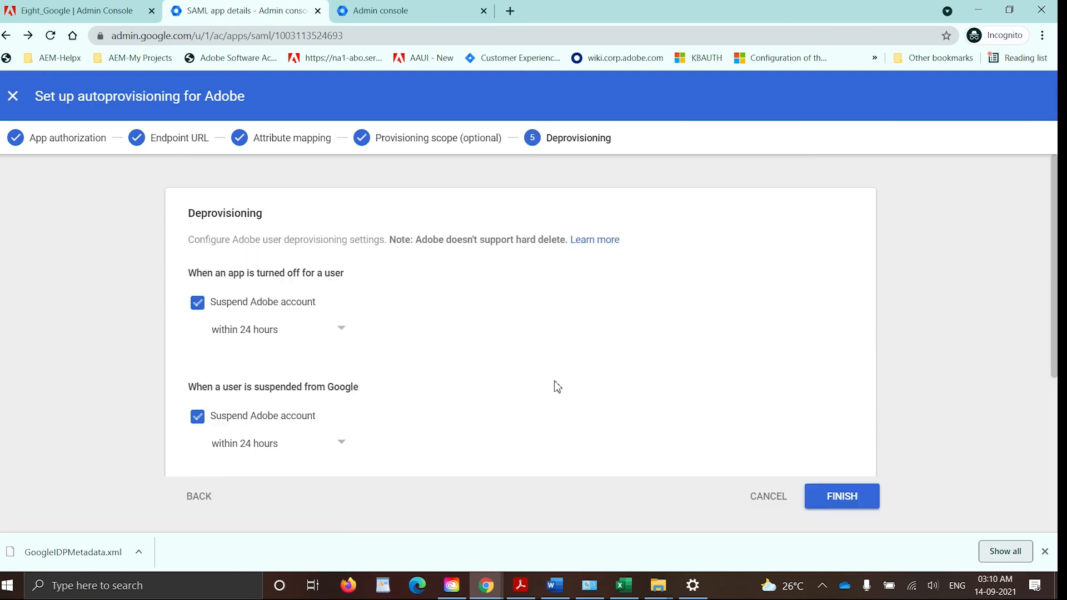
left_click(843, 497)
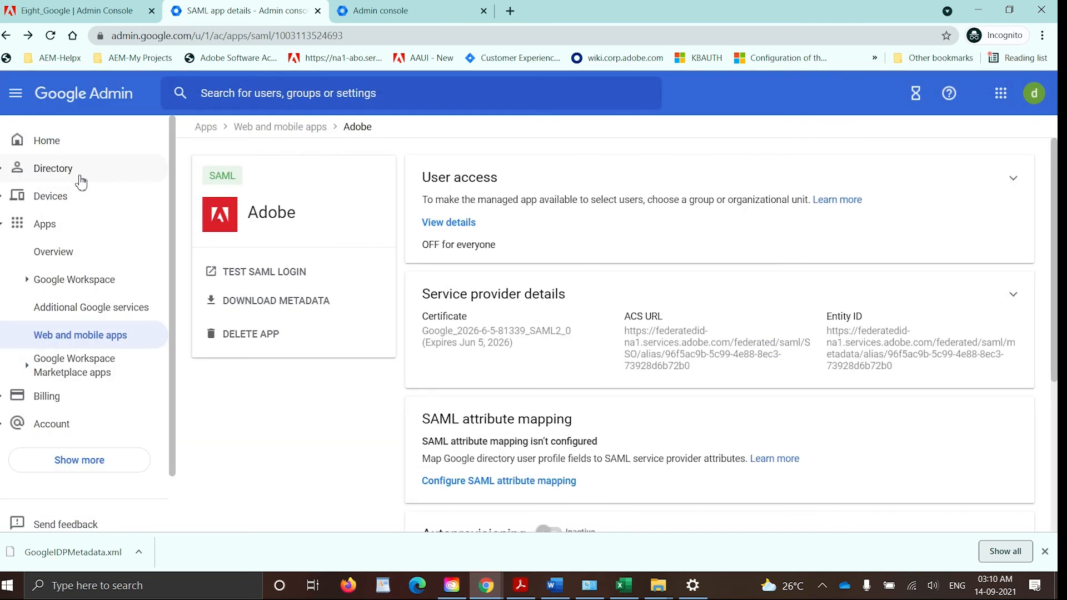
Open the Eight Coins01 group in the Google directory and select the two test users as new members.
left_click(81, 178)
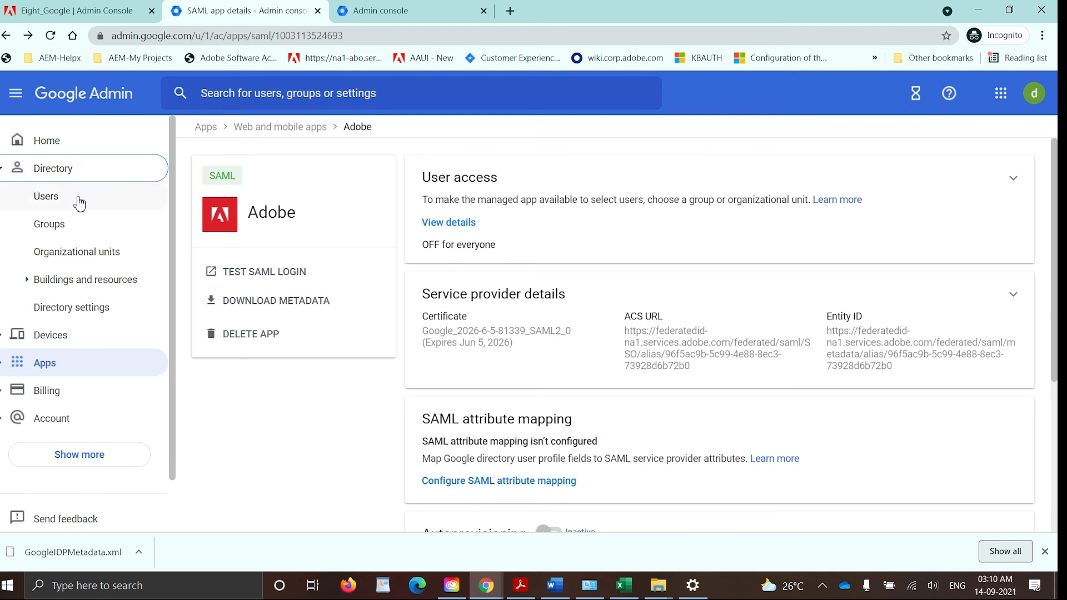
left_click(79, 205)
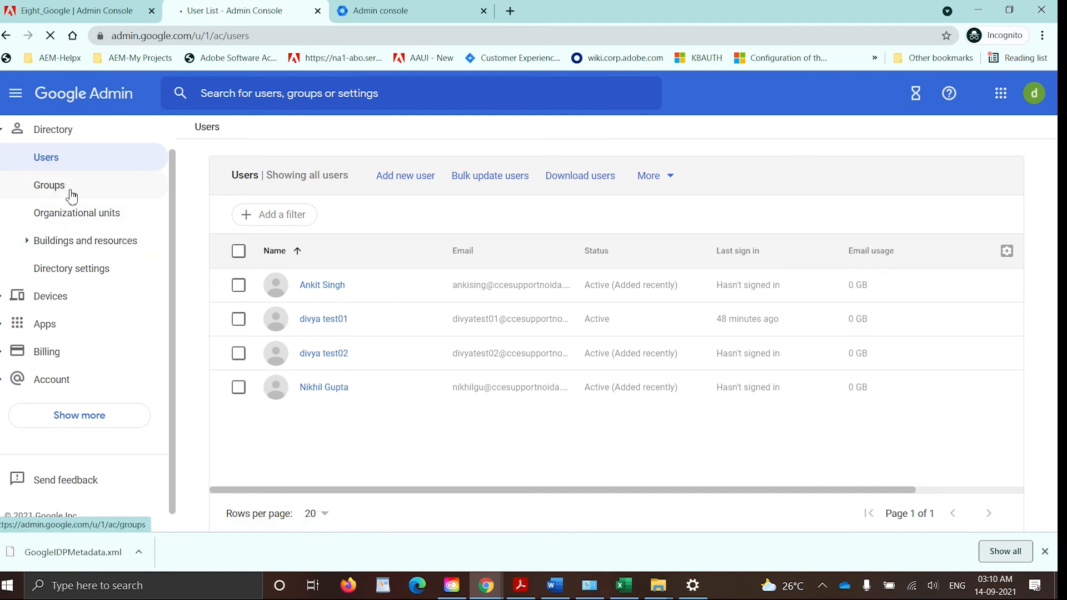
left_click(71, 196)
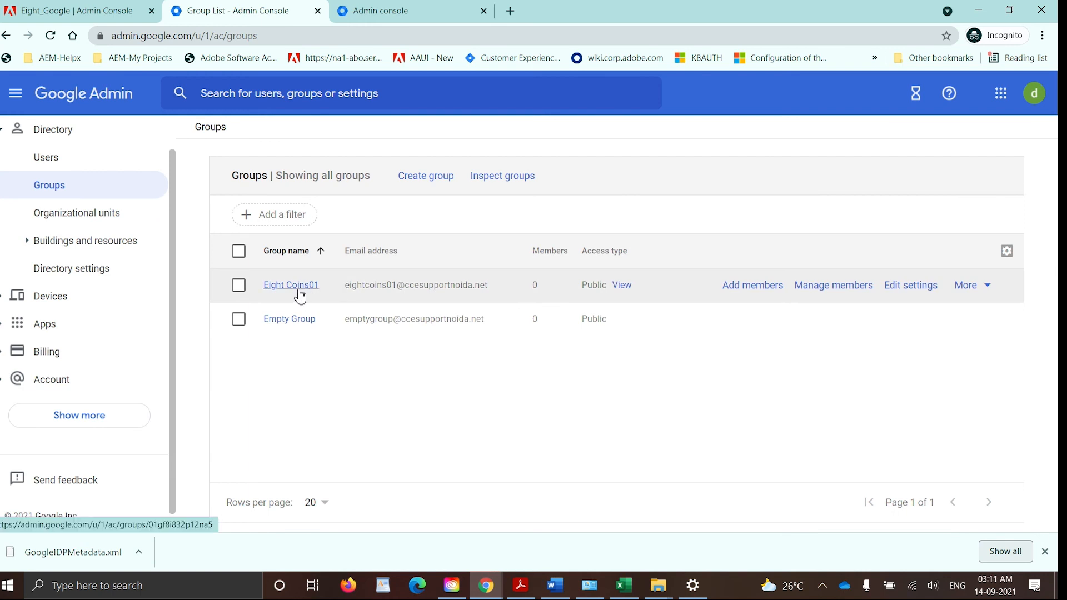
left_click(299, 292)
left_click(328, 277)
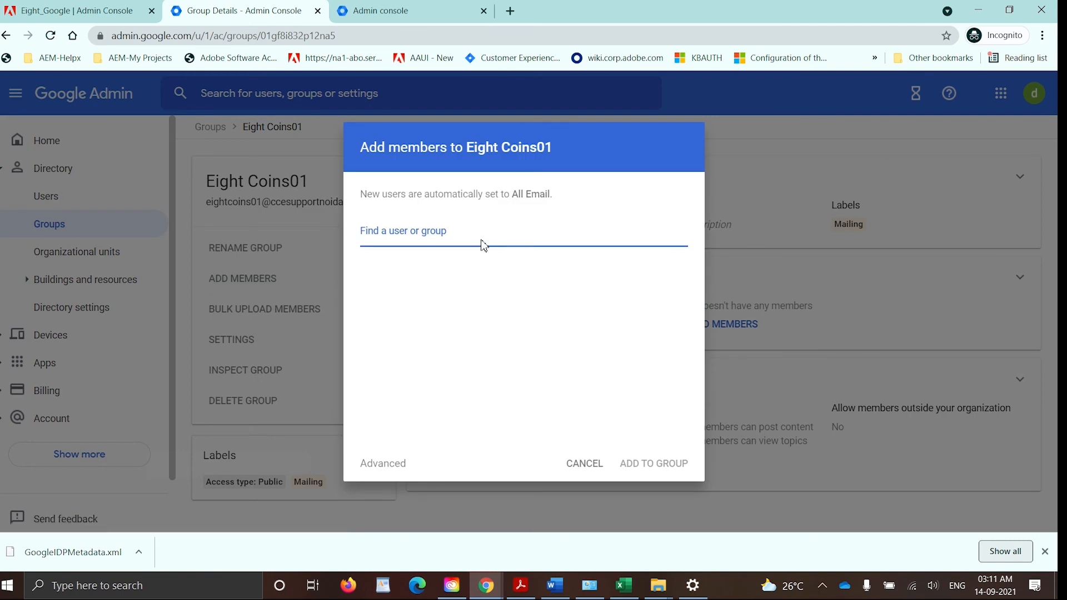
type("divya")
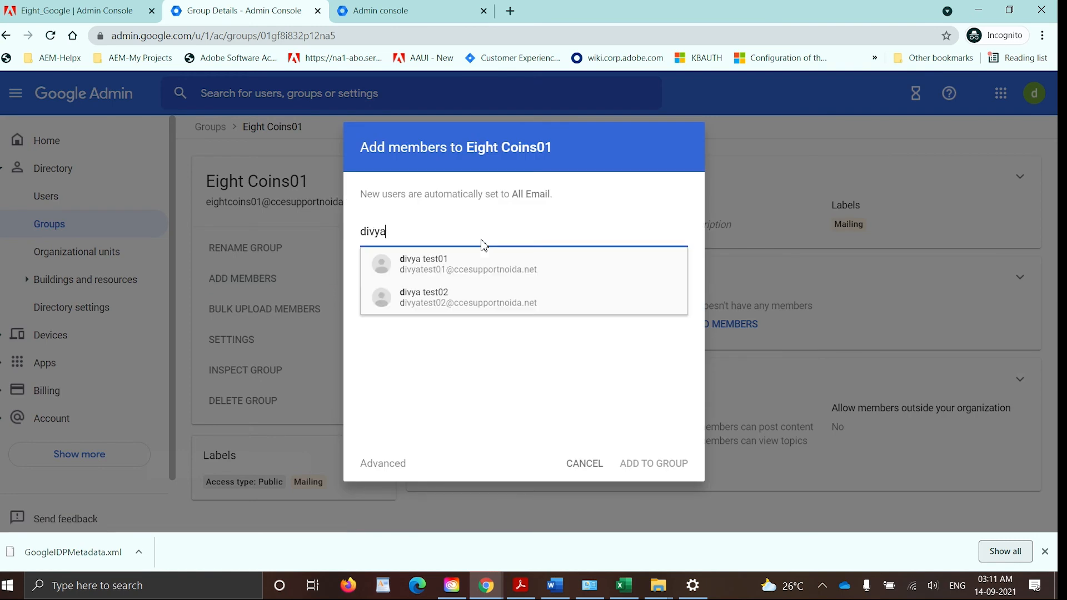
left_click(472, 264)
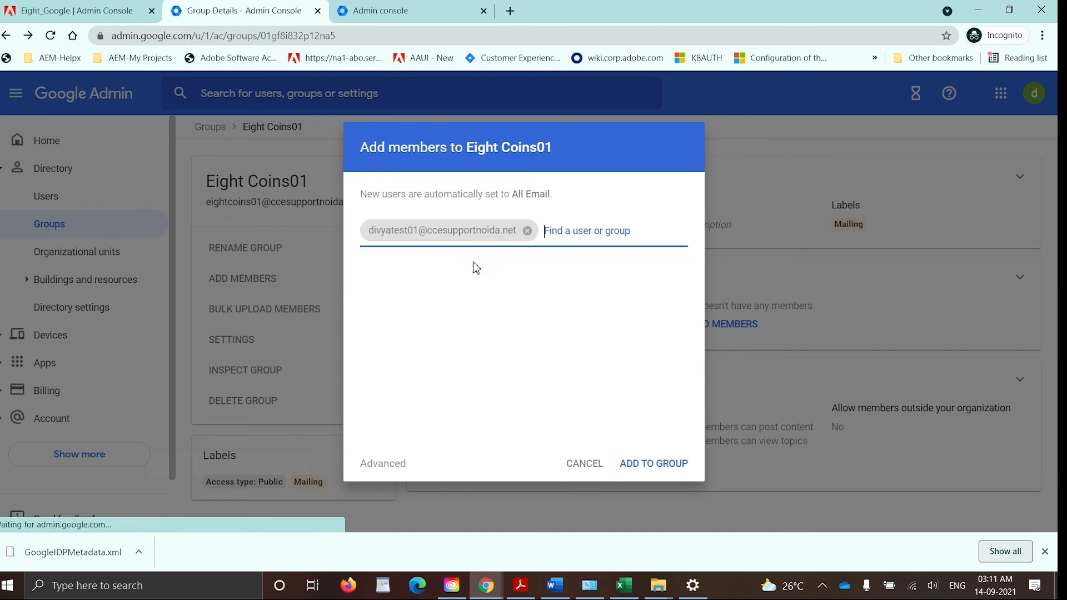
type("d")
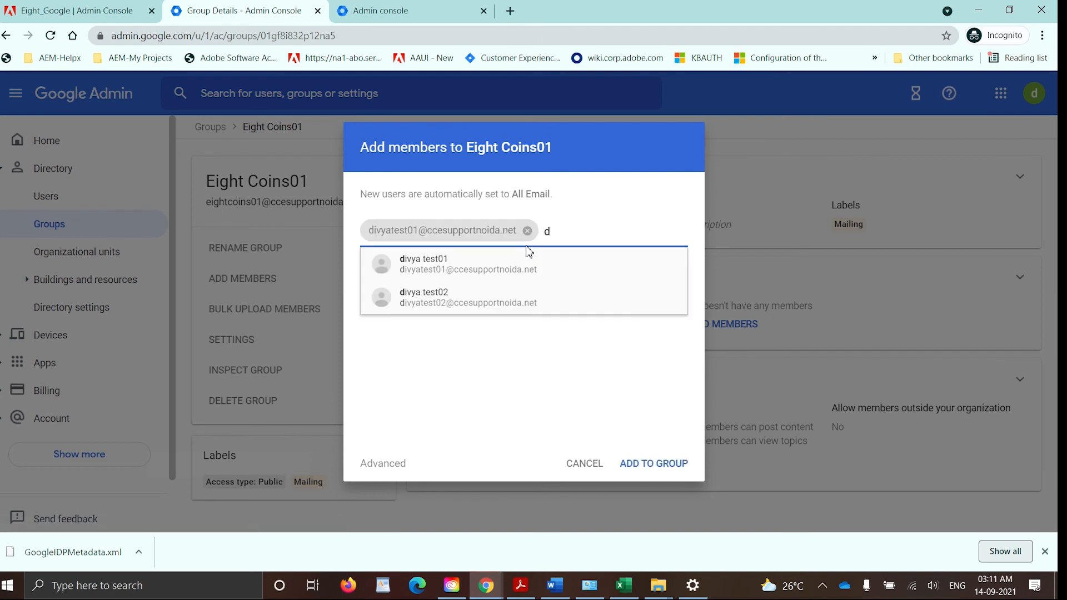
left_click(581, 300)
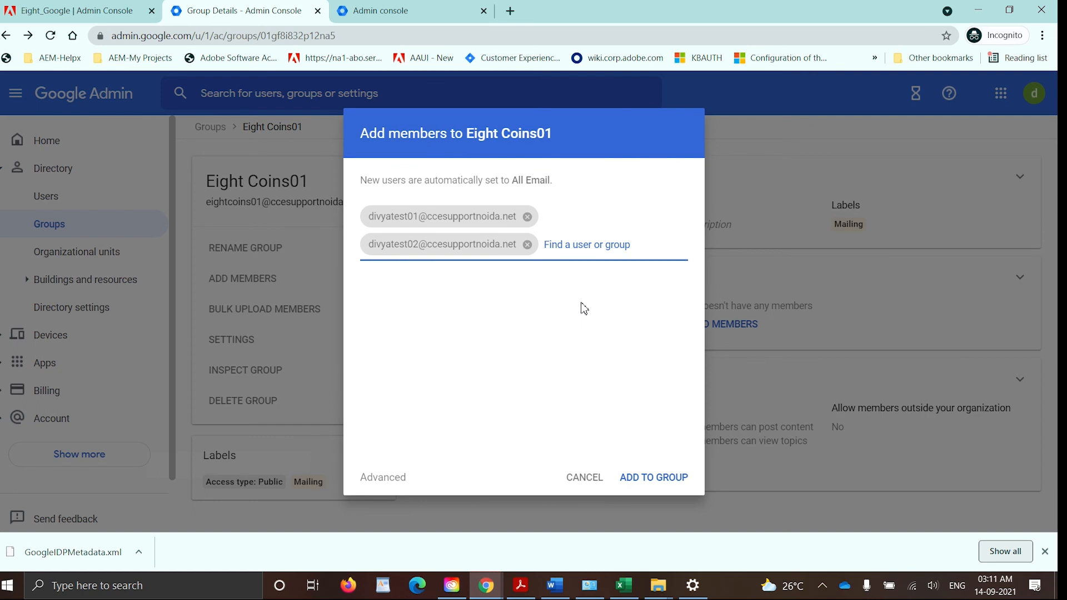
Select the two remaining directory users as well and add all four selected users to the Eight Coins01 group.
type("anki")
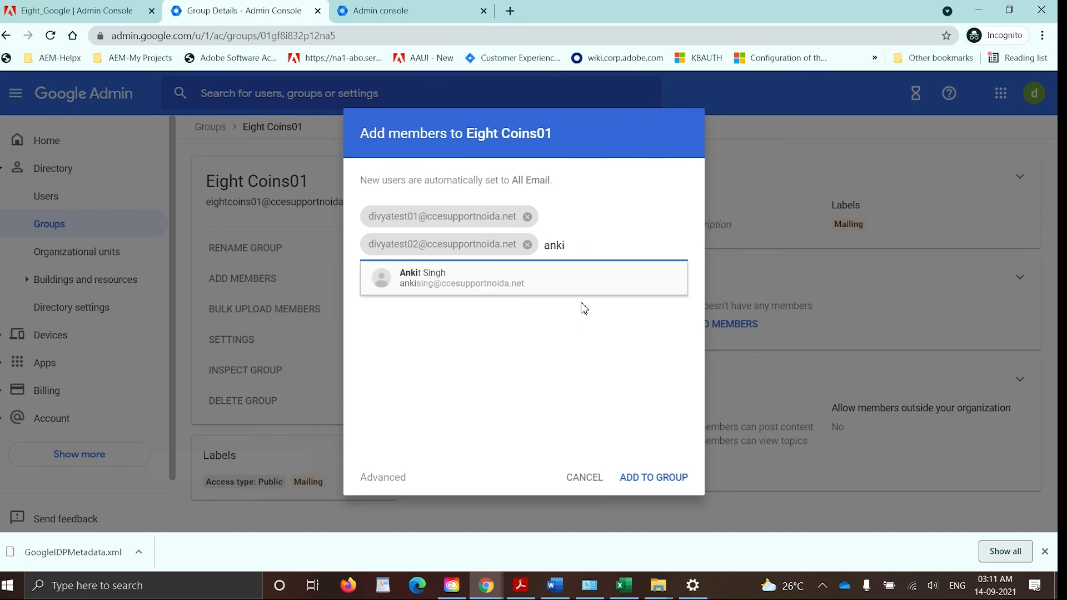
left_click(581, 275)
type("n")
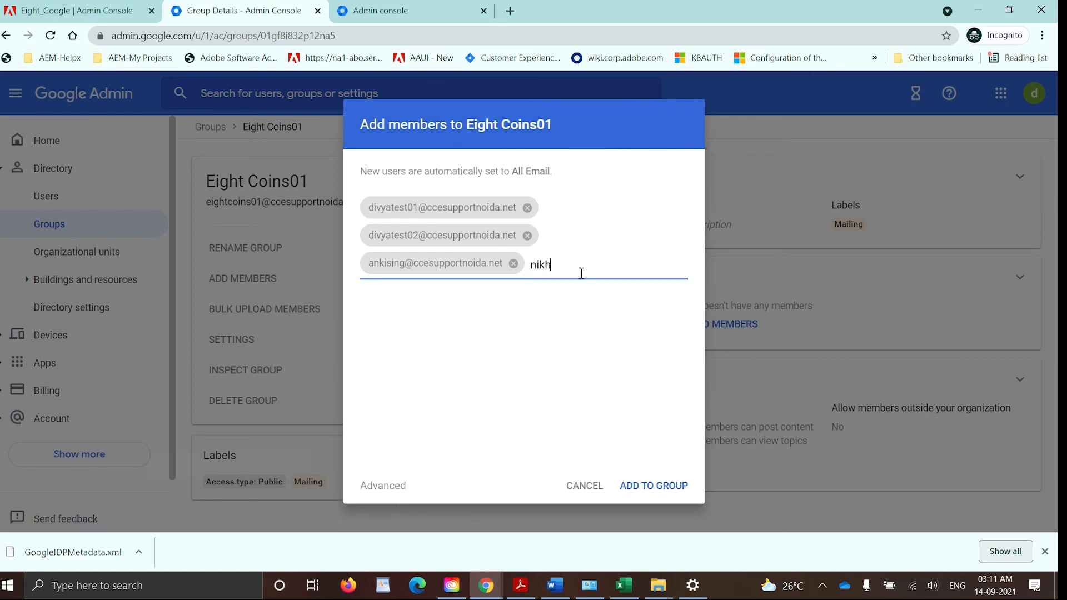
type("ikh")
left_click(579, 295)
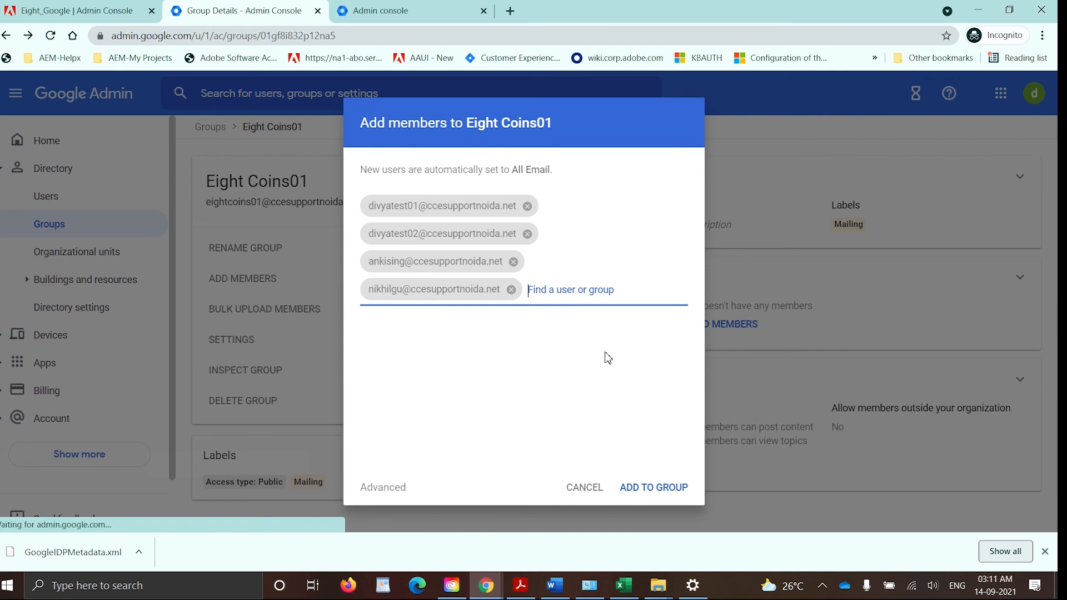
left_click(653, 487)
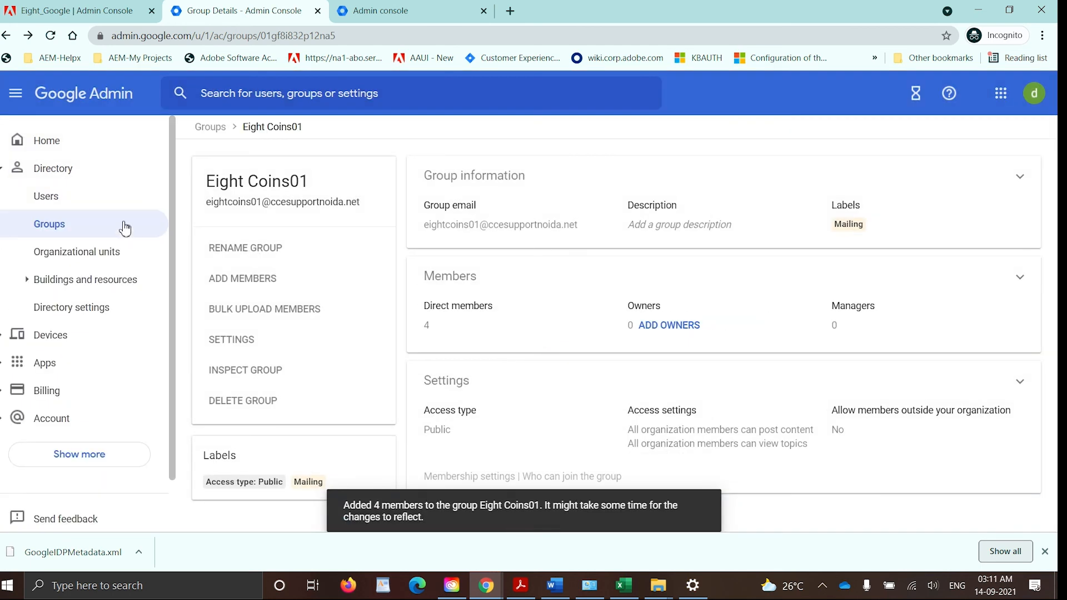
Set the service status of the Adobe SAML app to ON for everyone and save it.
left_click(72, 369)
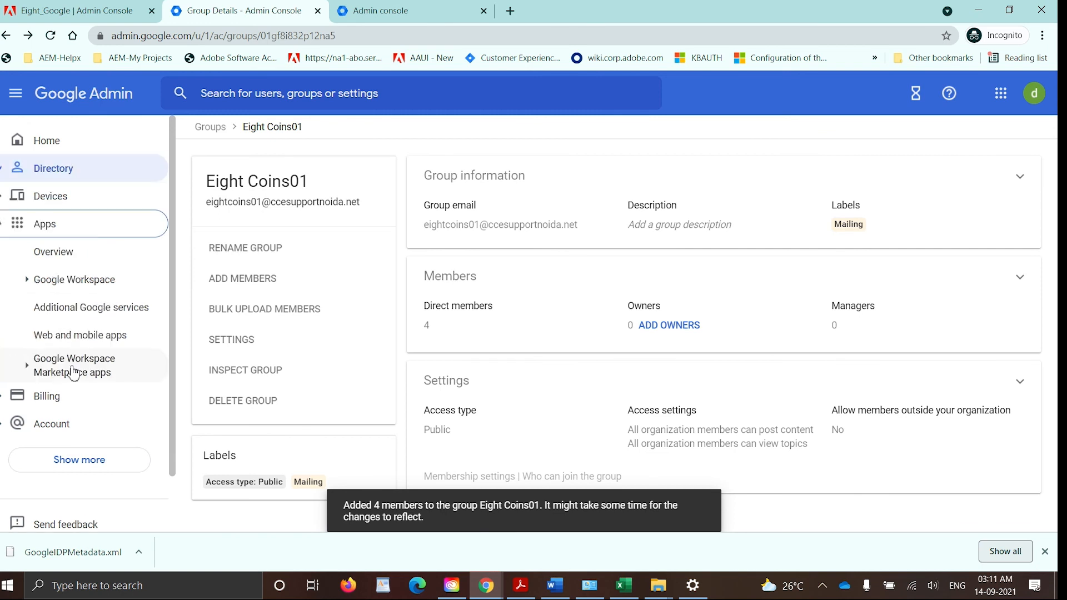
left_click(114, 339)
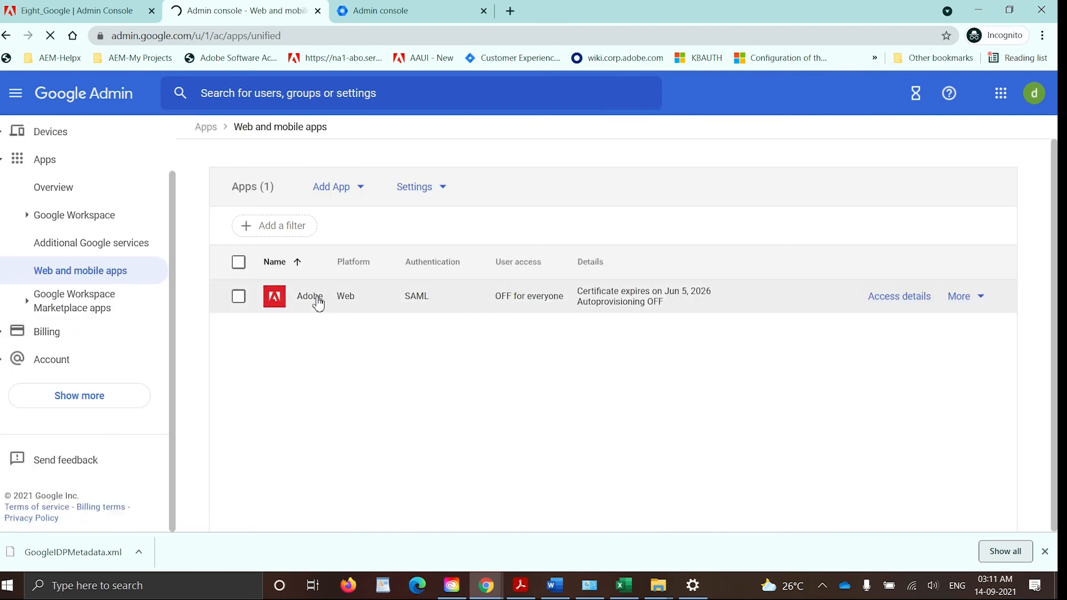
left_click(319, 300)
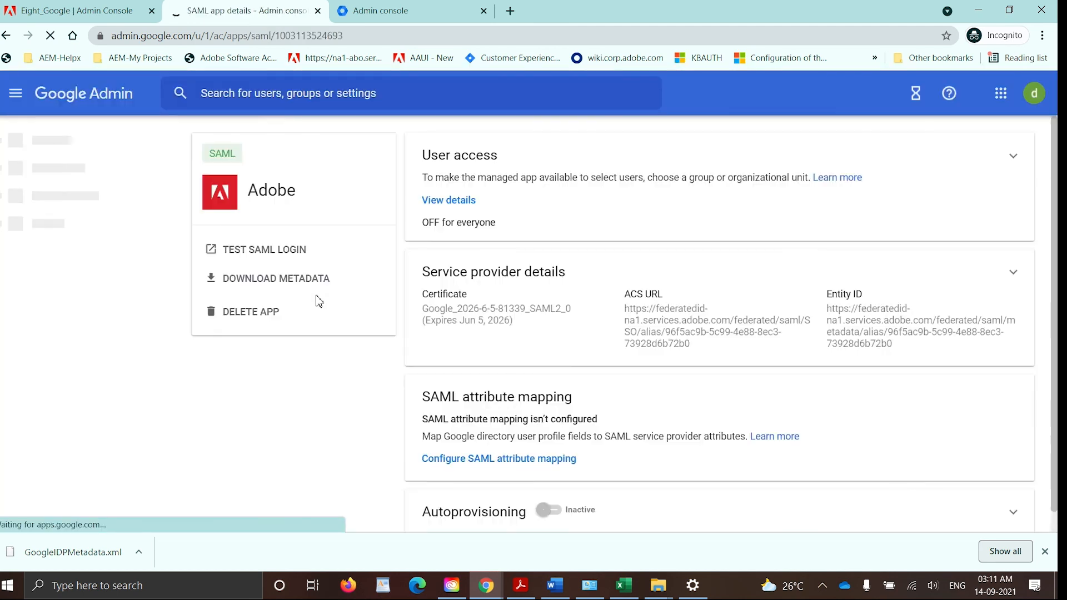
left_click(527, 257)
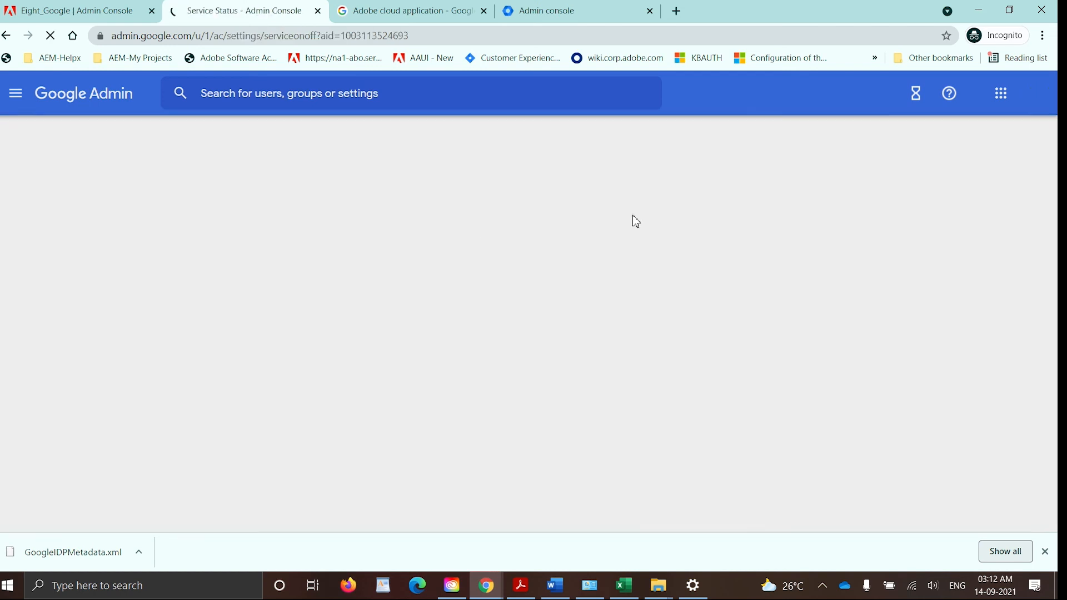
left_click(599, 276)
left_click(1005, 384)
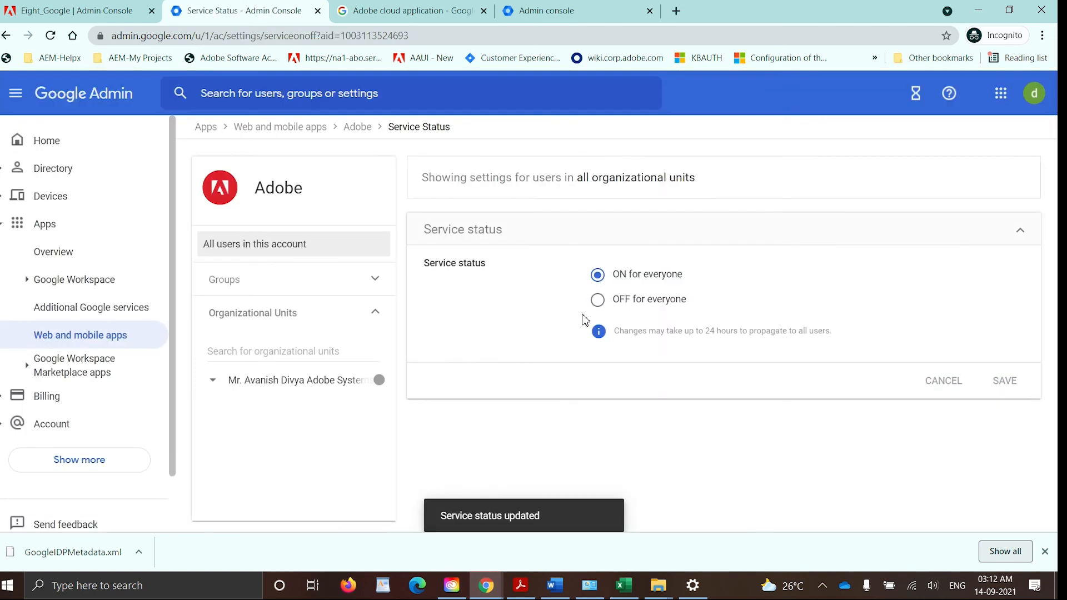
Return to the Adobe app's details and turn on autoprovisioning, confirming that the prerequisite tasks are complete.
left_click(363, 128)
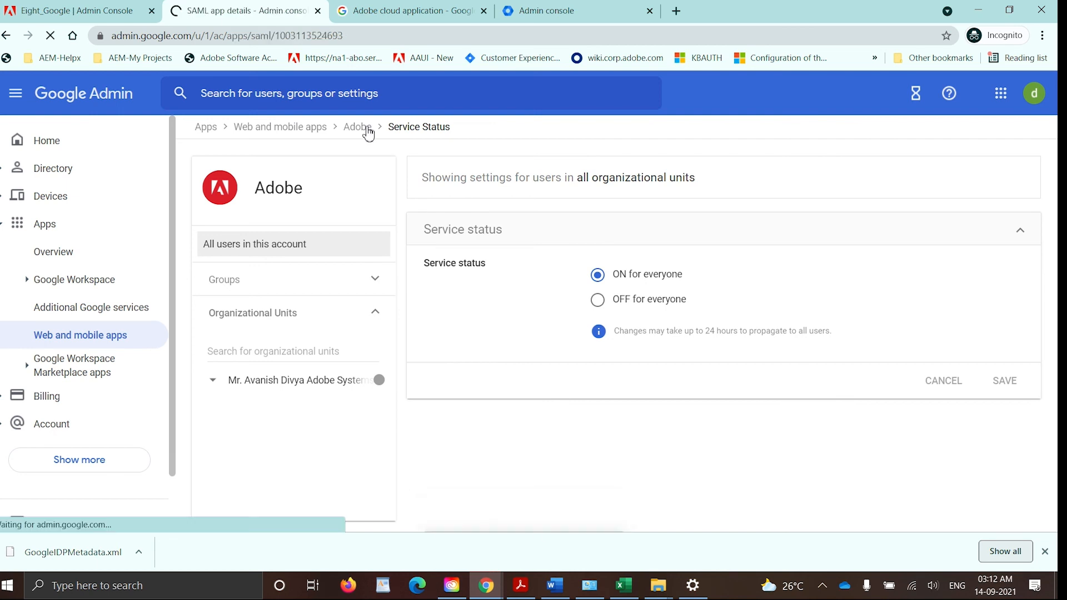
scroll(594, 358, "down", 3)
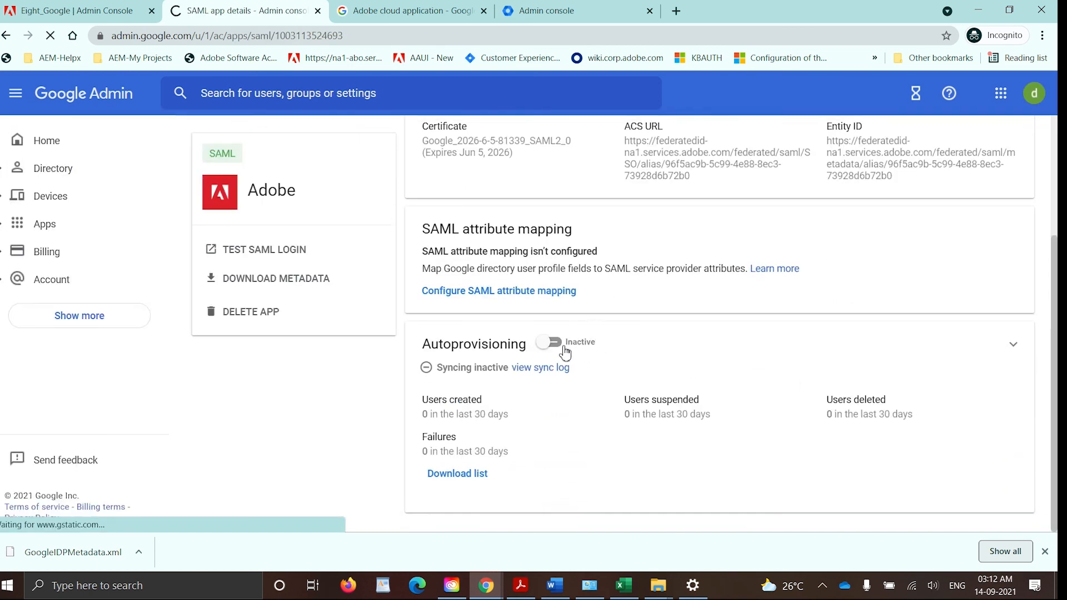
left_click(561, 364)
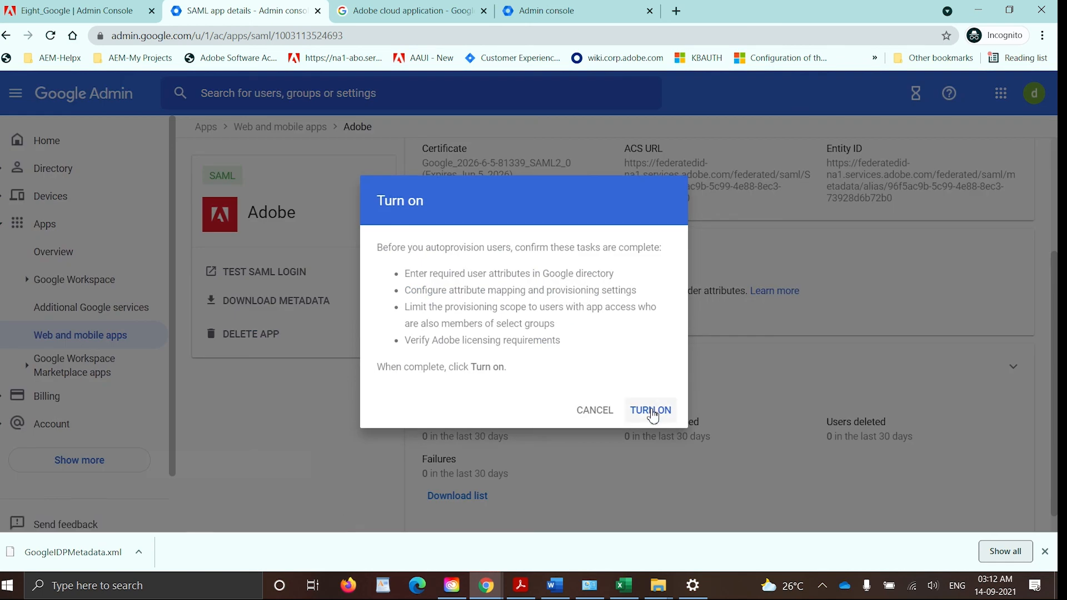
left_click(651, 411)
scroll(641, 384, "down", 1)
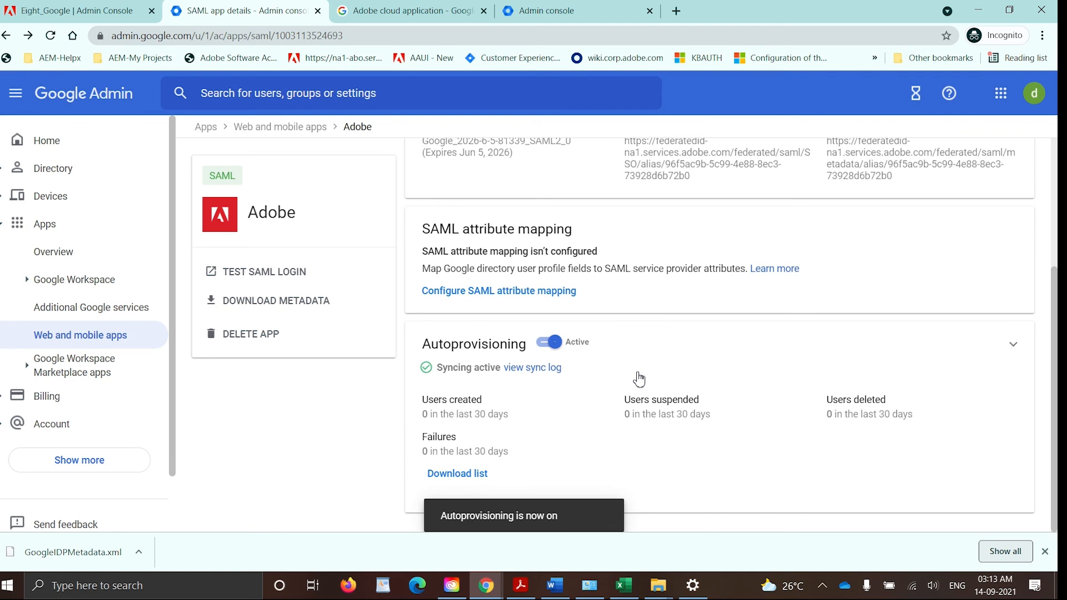
scroll(612, 376, "up", 3)
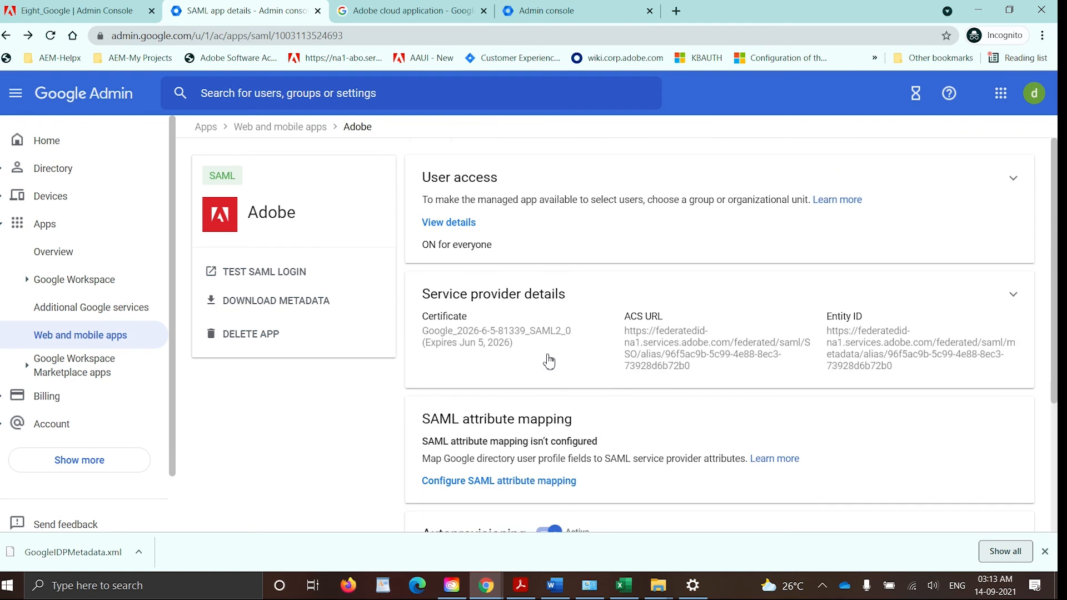
Switch to the Adobe Admin Console, confirm that access is authorized and the Google setup steps are completed, and finish the sync setup.
left_click(92, 16)
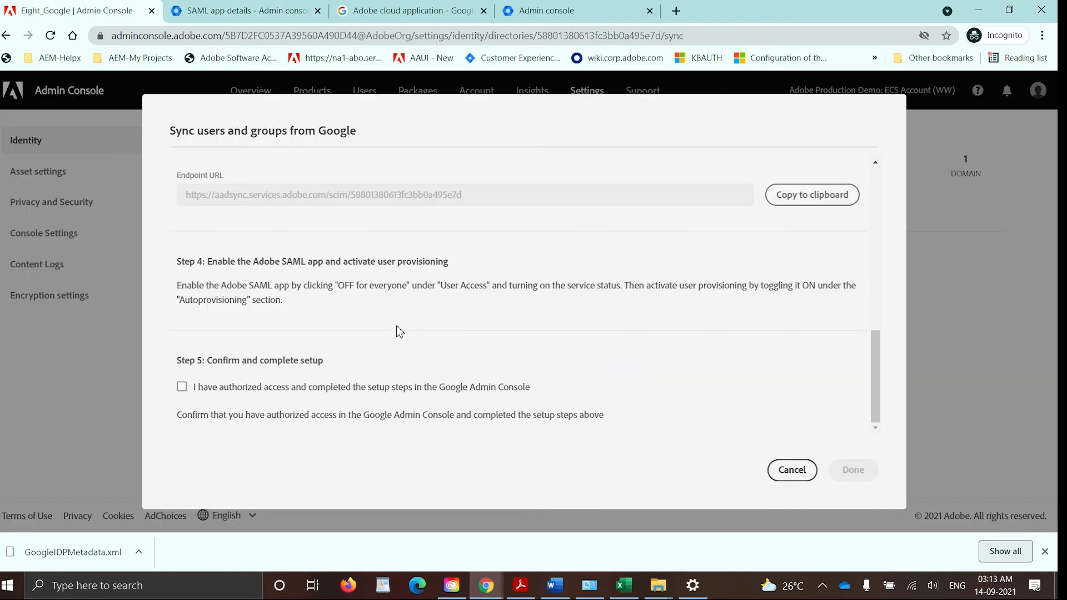
left_click(182, 388)
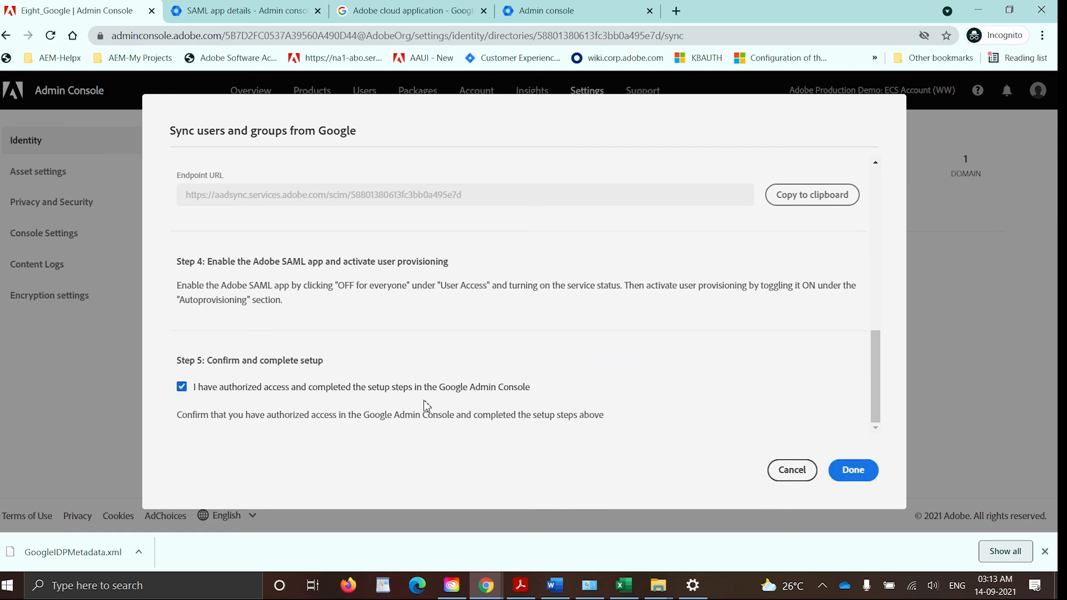
left_click(868, 471)
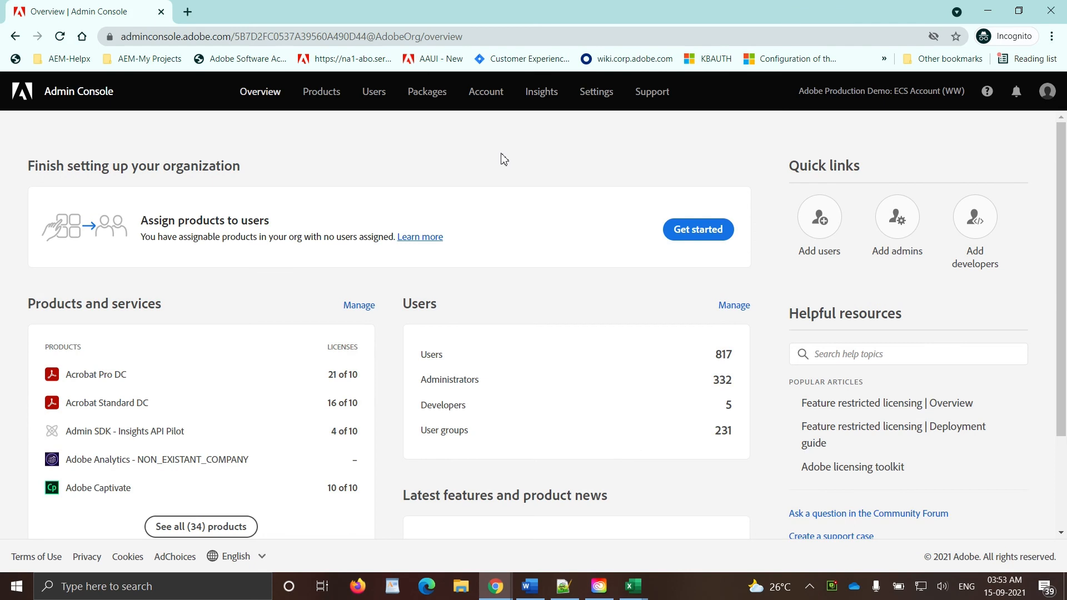
Search the Directory Users for "eight", review the synced users in the Eight_Google directory, and return to the overview.
left_click(373, 99)
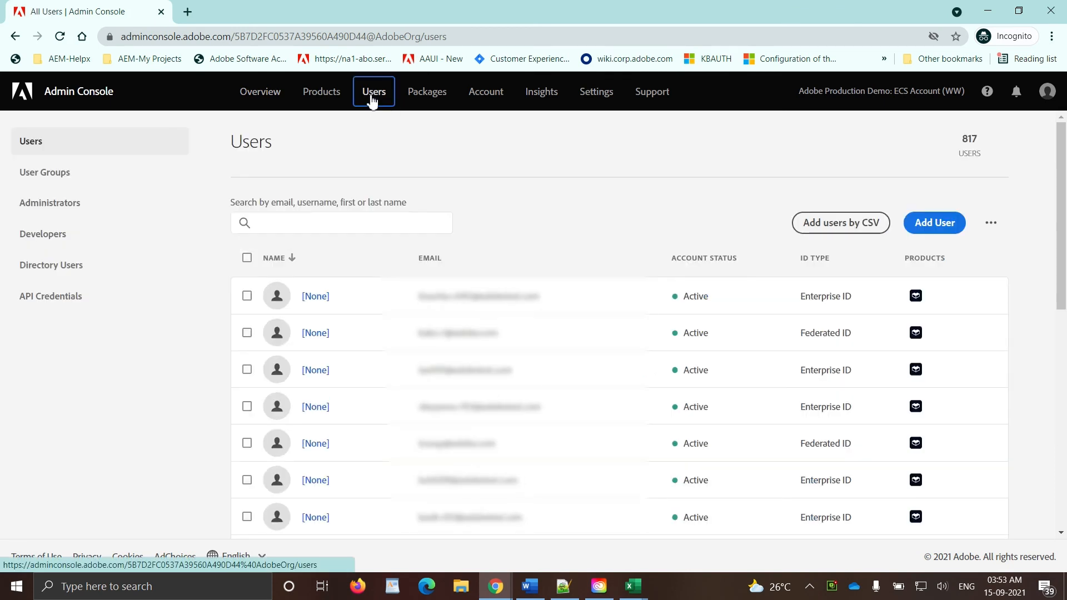
left_click(97, 271)
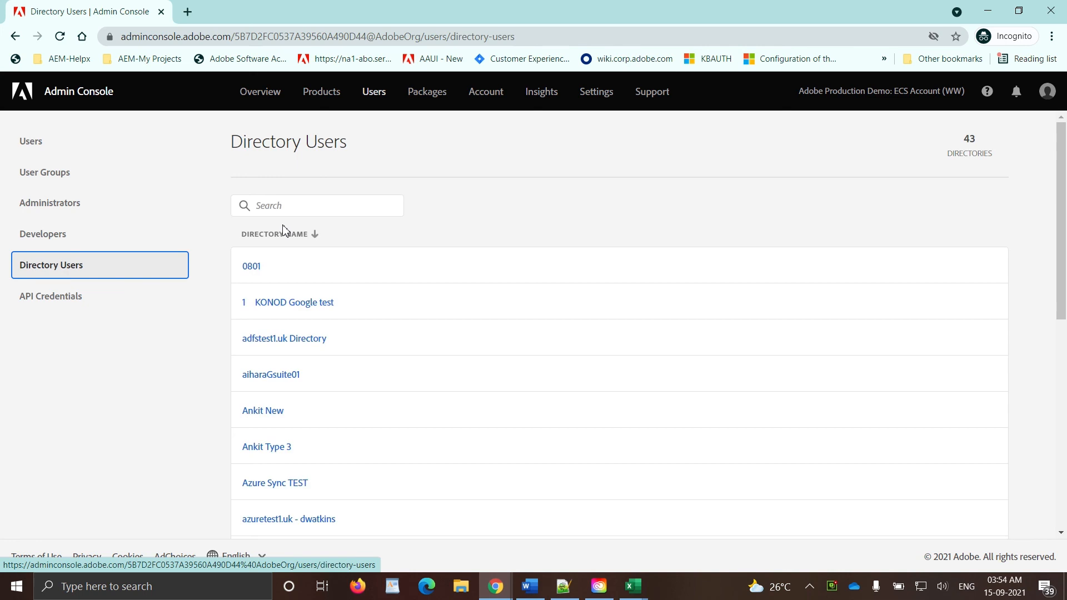
left_click(305, 216)
type("eight")
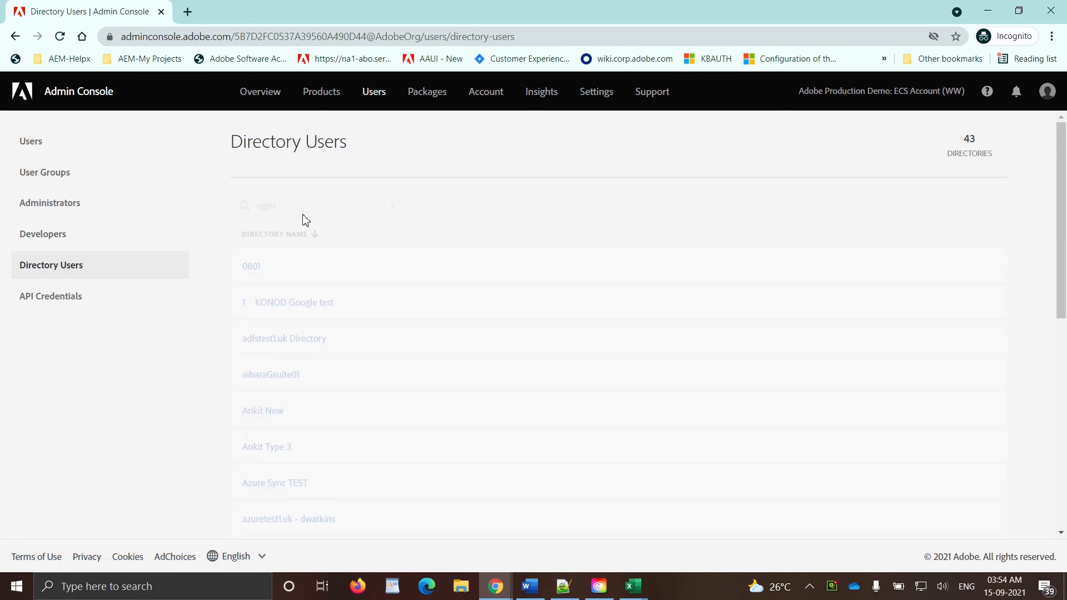
left_click(282, 270)
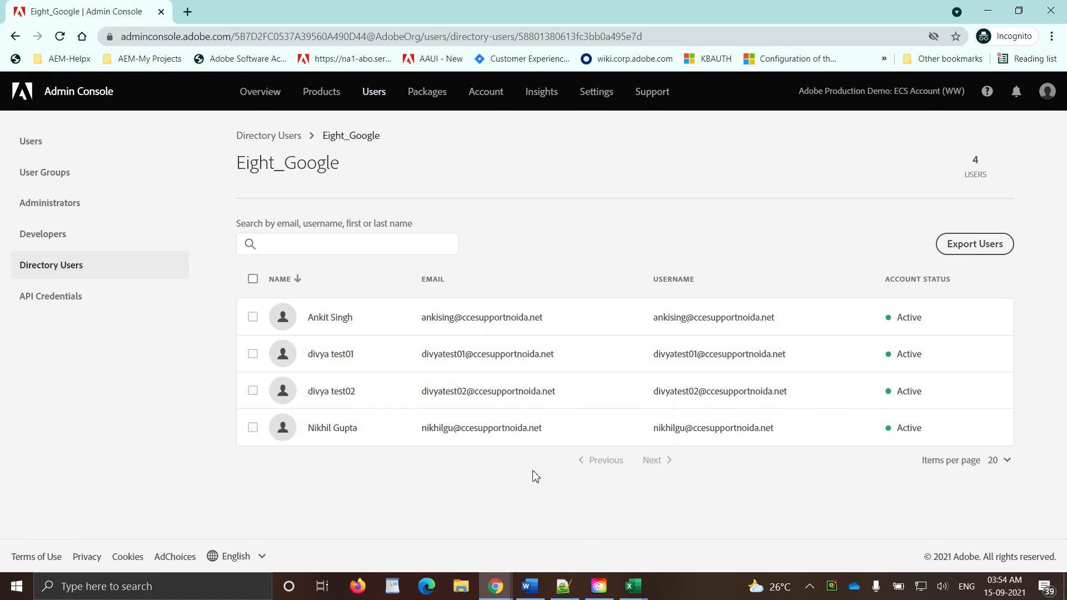
left_click(260, 96)
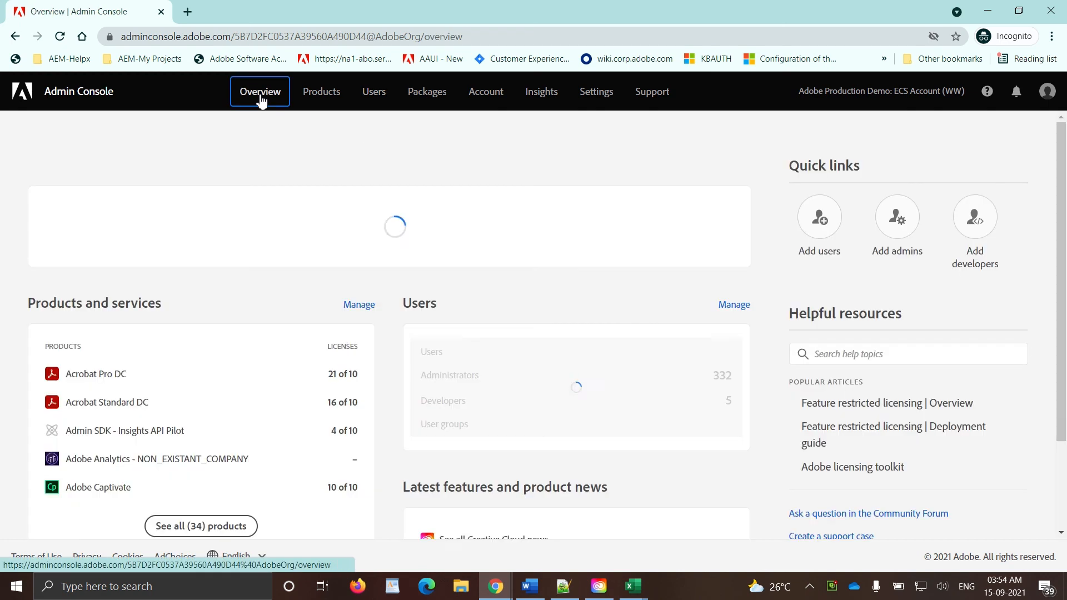